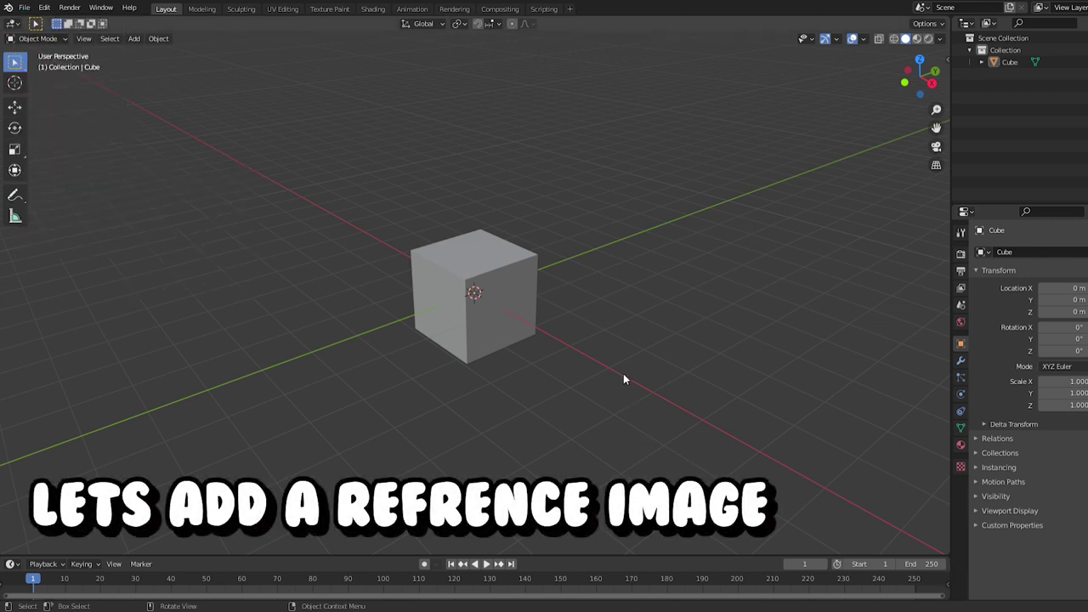
- Delete the default cube
left_click_drag(380, 215, 614, 388)
key("Delete")
- Add the flamingo picture as a reference image in top view and scale it down to about 0.65
key("KP_7")
key("shift+a")
mouse_move(512, 416)
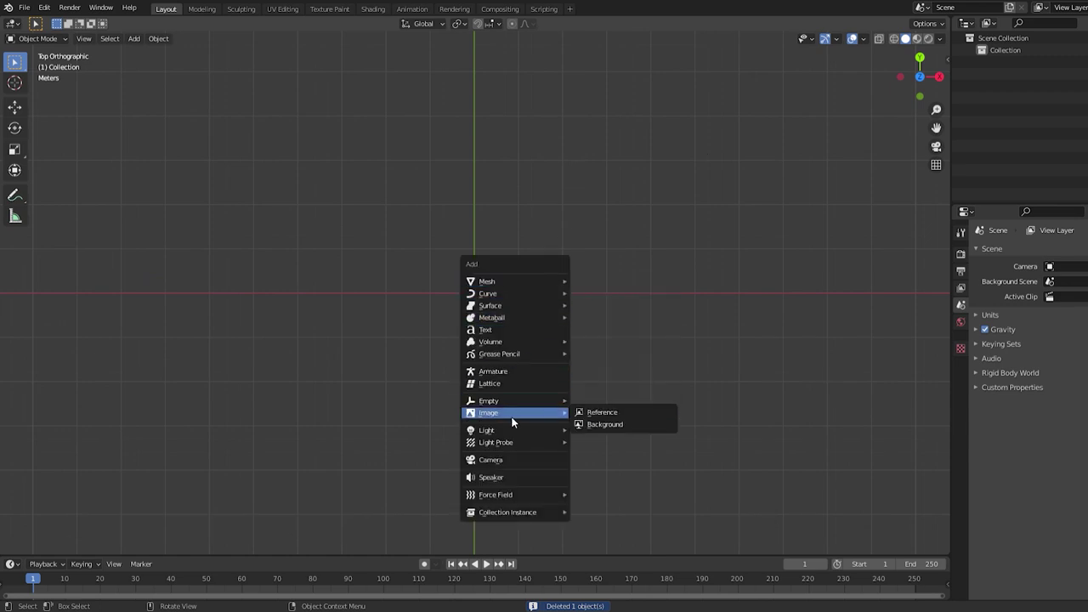
left_click(595, 413)
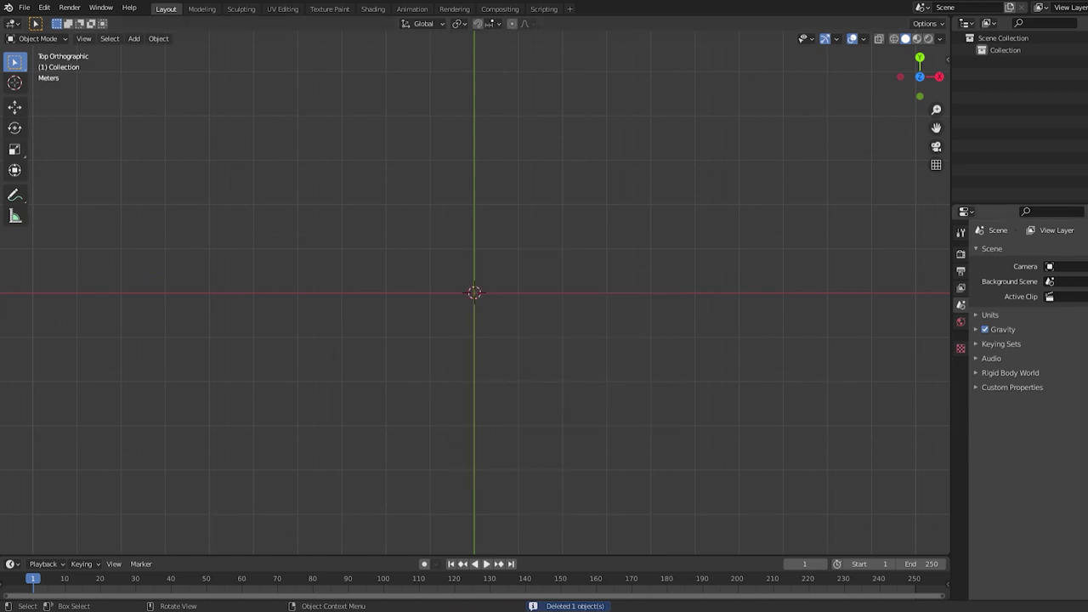
key("s")
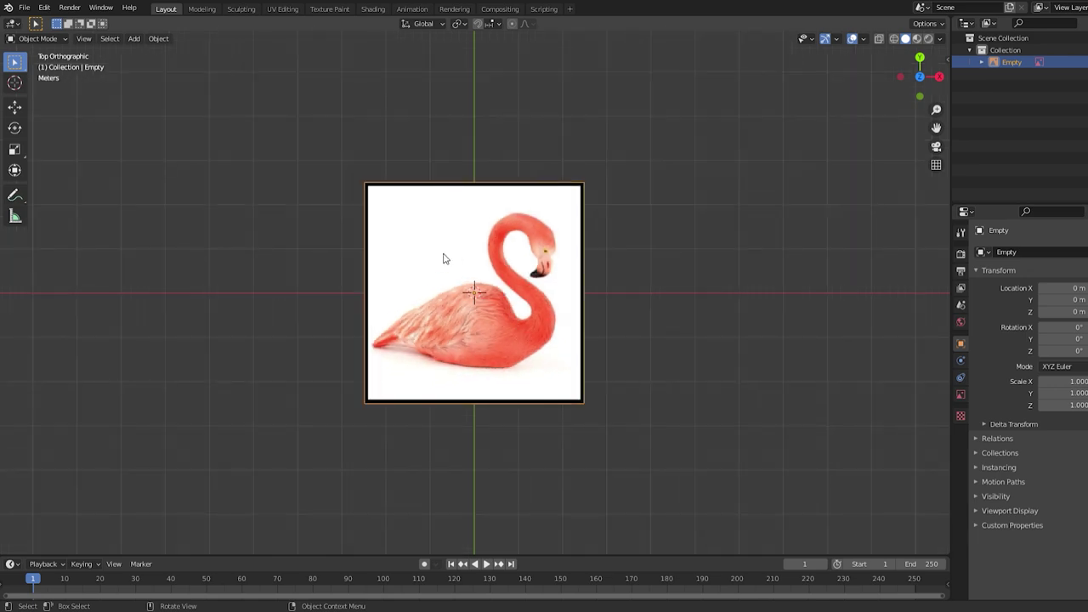
left_click(740, 425)
- Add a cube with a level 3 Subdivision modifier over the flamingo's body and move its faces to fill the body shape
key("shift+a")
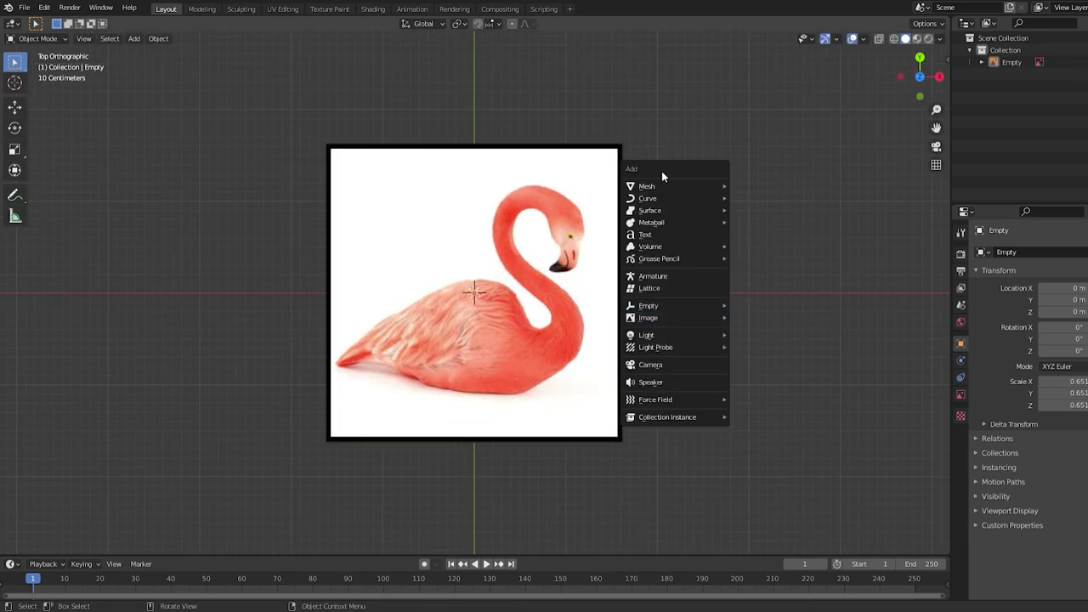
left_click(707, 317)
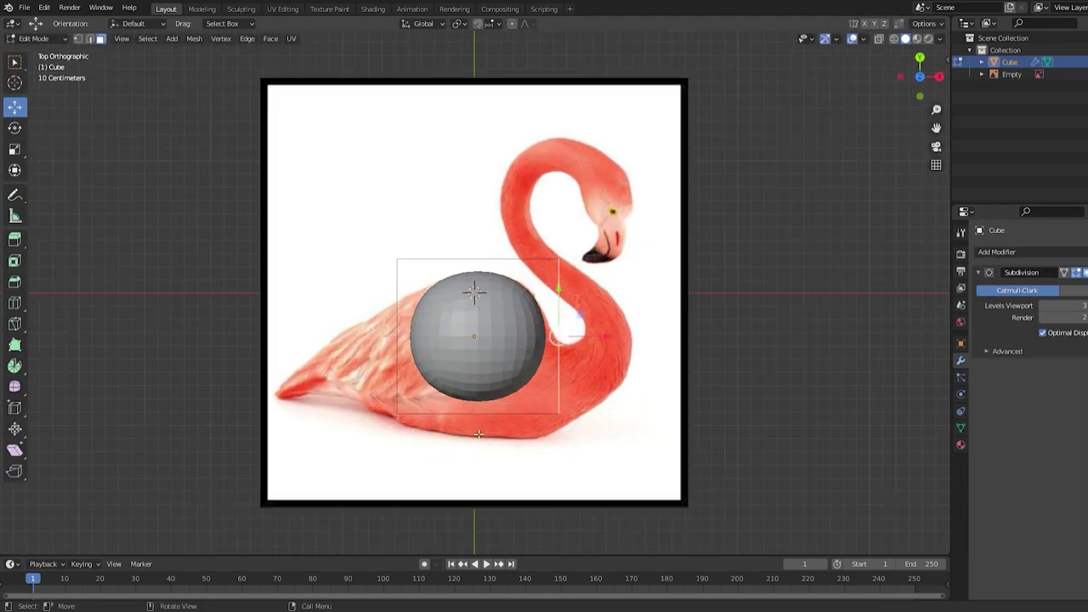
key("g")
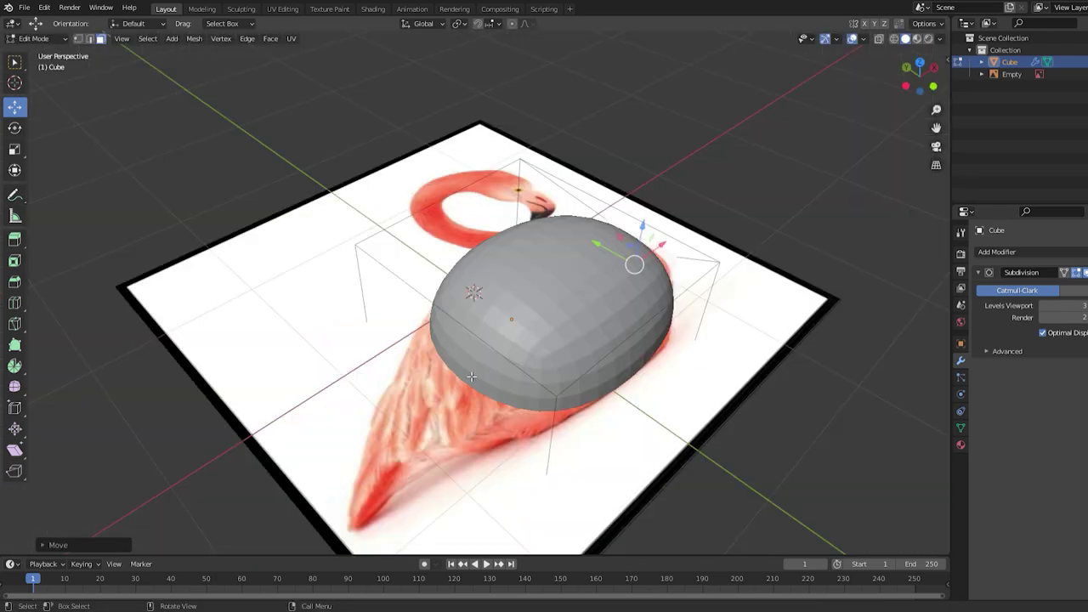
middle_click_drag(471, 376, 510, 333)
key("g")
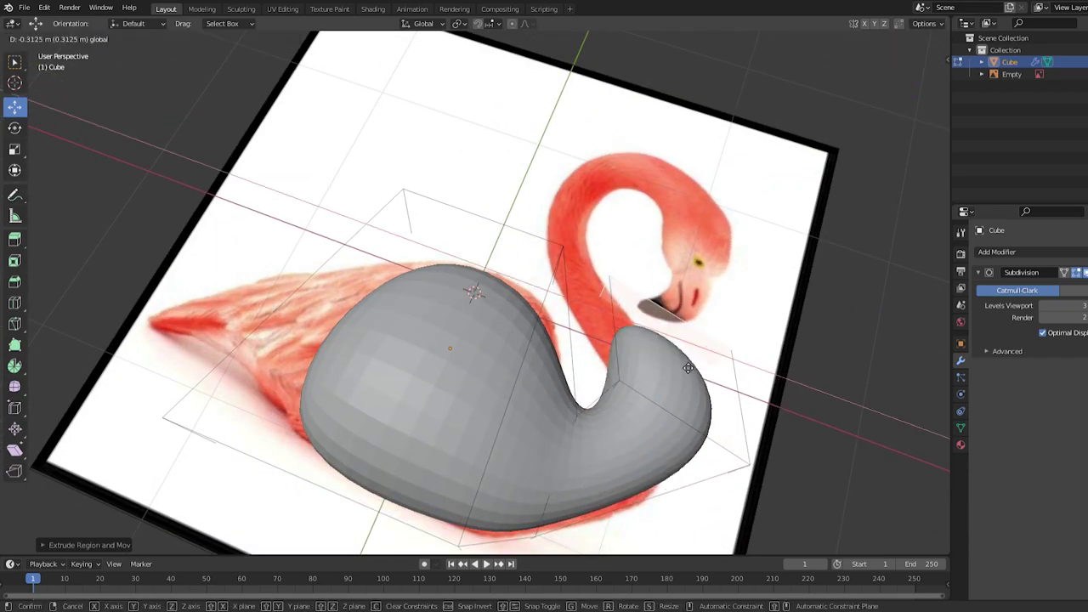
- Extrude the front face section by section along the reference's curved neck, moving, rotating and scaling each section to fit
left_click(595, 411)
left_click(640, 418)
middle_click_drag(639, 418, 559, 393)
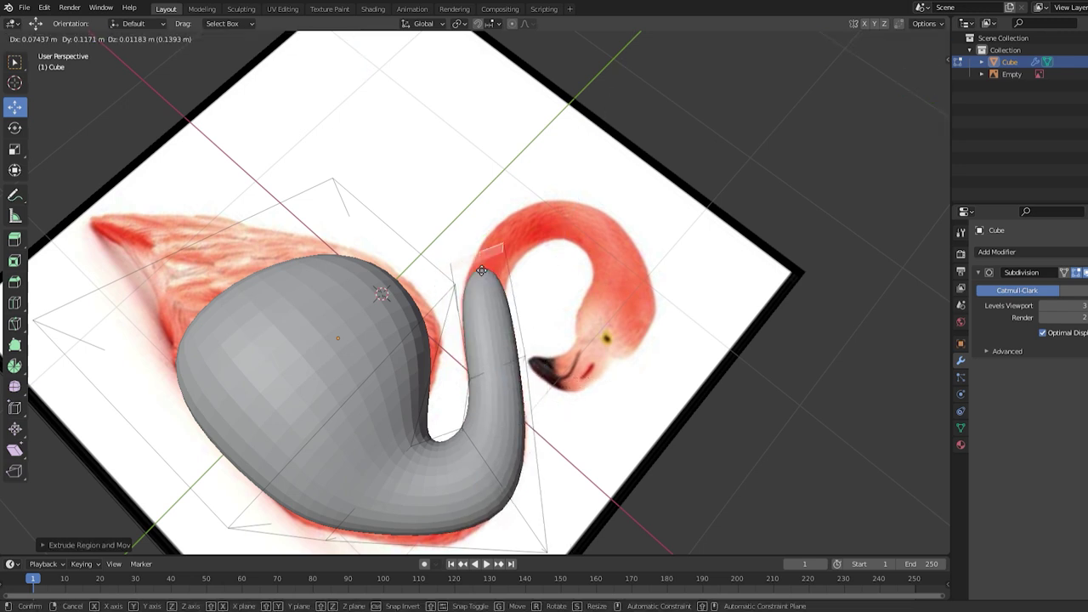
middle_click_drag(497, 278, 462, 374)
key("r")
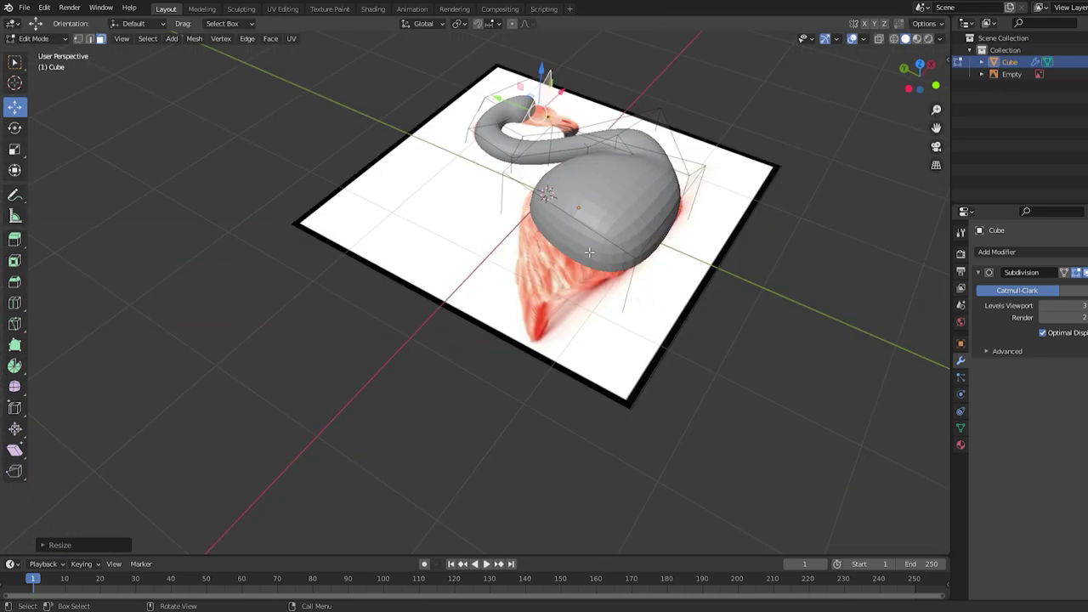
- Extrude the body's rear face along the tail feathers and scale it down into a tapered tail tip
key("s")
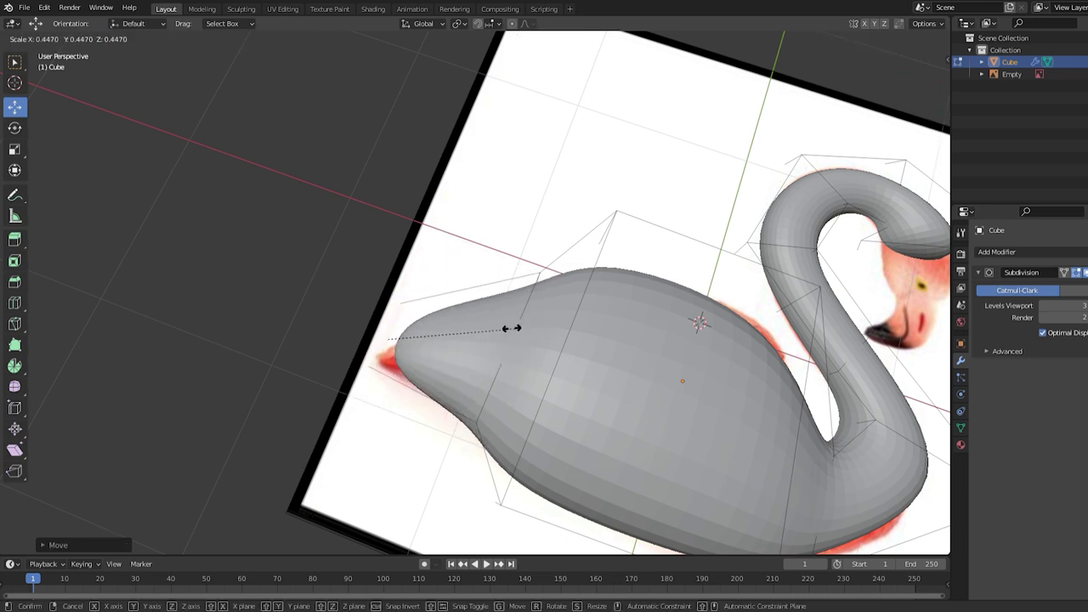
left_click_drag(400, 347, 390, 374)
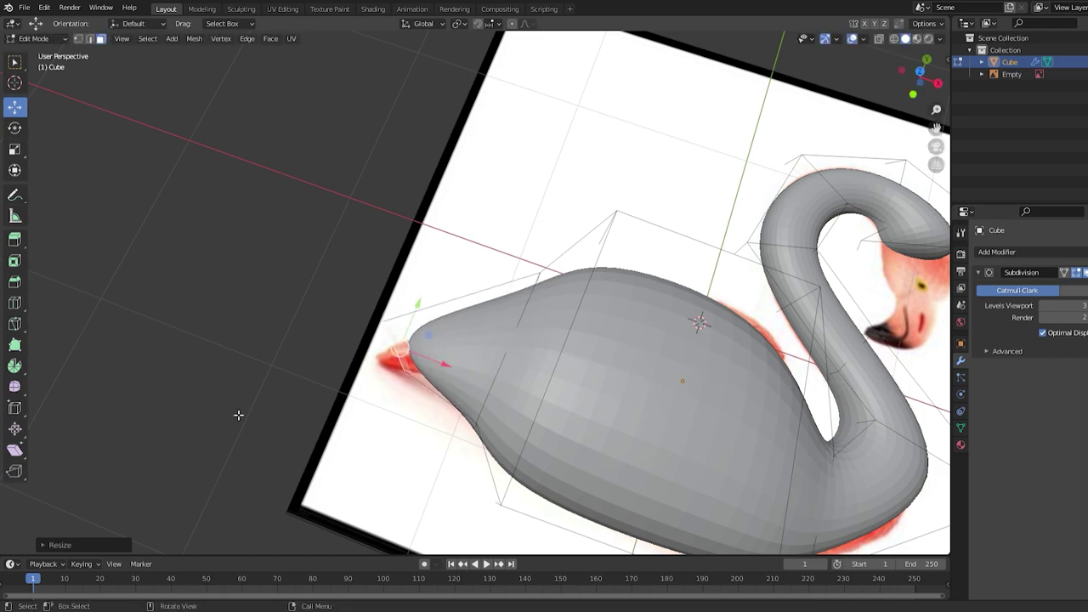
scroll(639, 433, "down", 5)
middle_click_drag(640, 433, 595, 323)
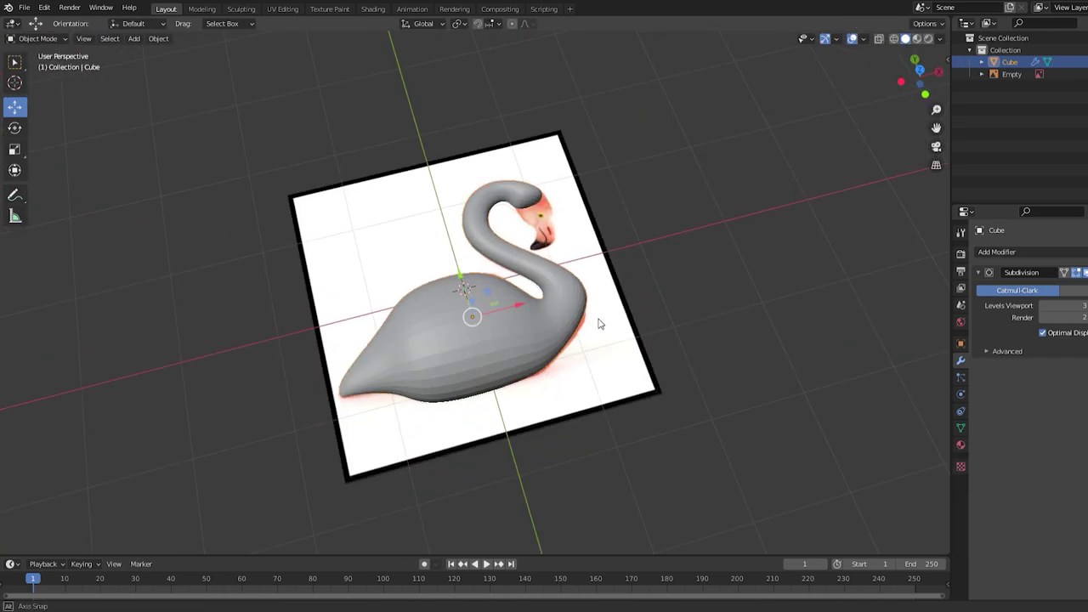
- Extend the end of the neck into the head and hooked beak, following the reference image
scroll(469, 221, "up", 8)
scroll(469, 221, "down", 6)
middle_click_drag(527, 323, 448, 438)
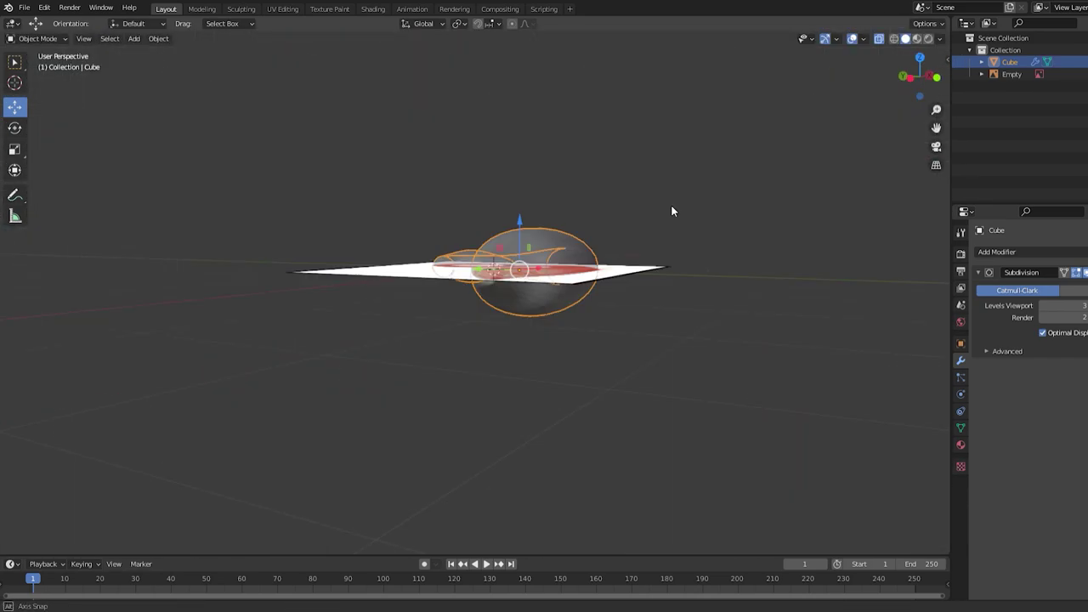
- Move the body's faces to match the reference outline, working in top view with X-ray enabled
key("KP_7")
left_click(905, 39)
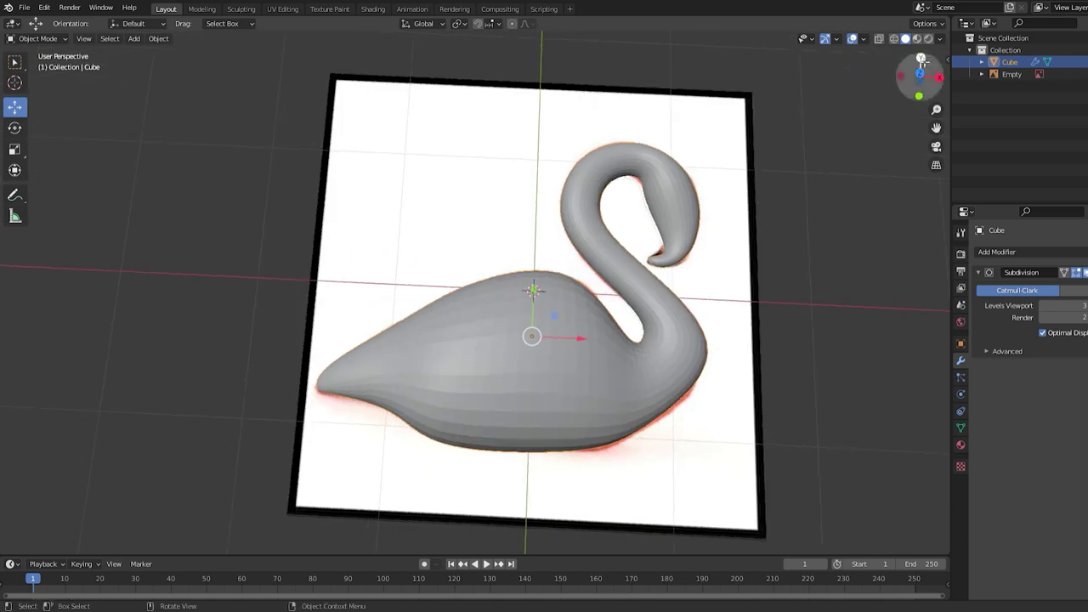
key("alt+z")
left_click(442, 382)
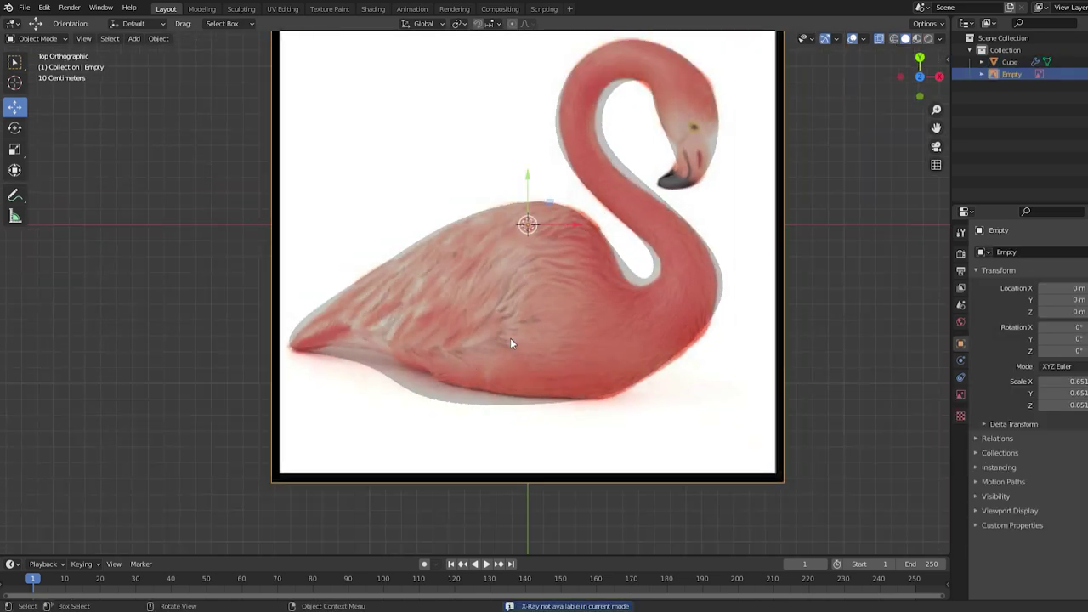
left_click(508, 289)
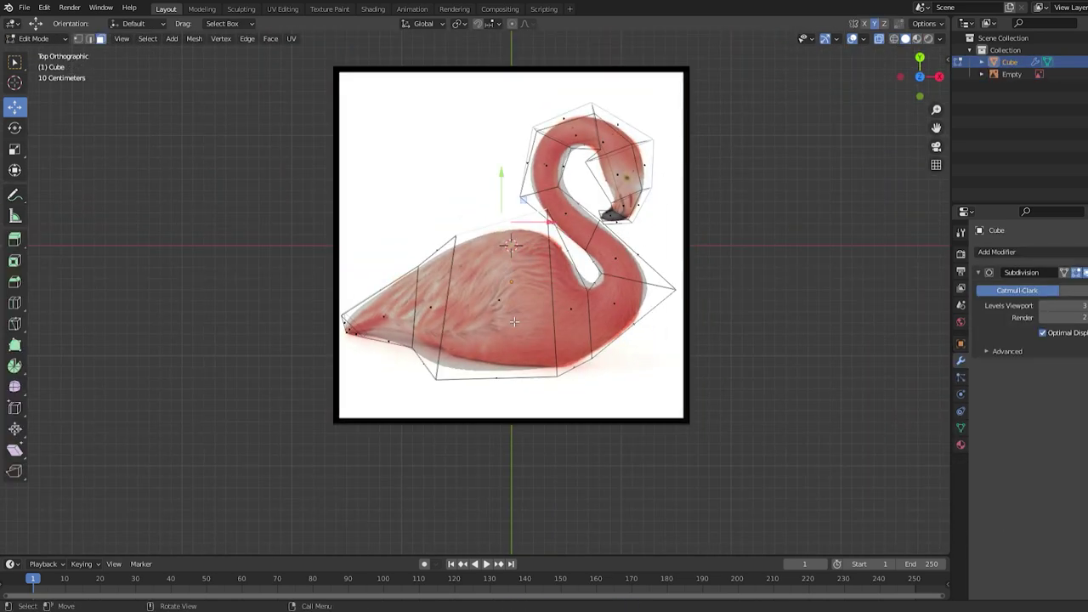
scroll(515, 321, "up", 3)
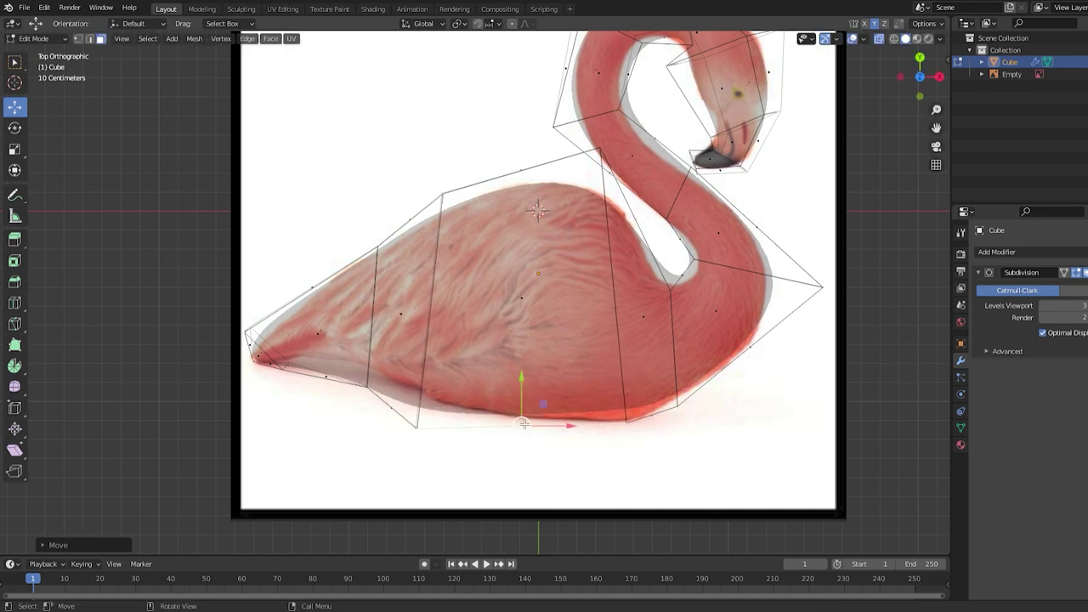
left_click(538, 353)
- Place the reference upright beside the model and scale a new loop cut at the beak's base into a ridge
middle_click_drag(538, 352, 409, 351)
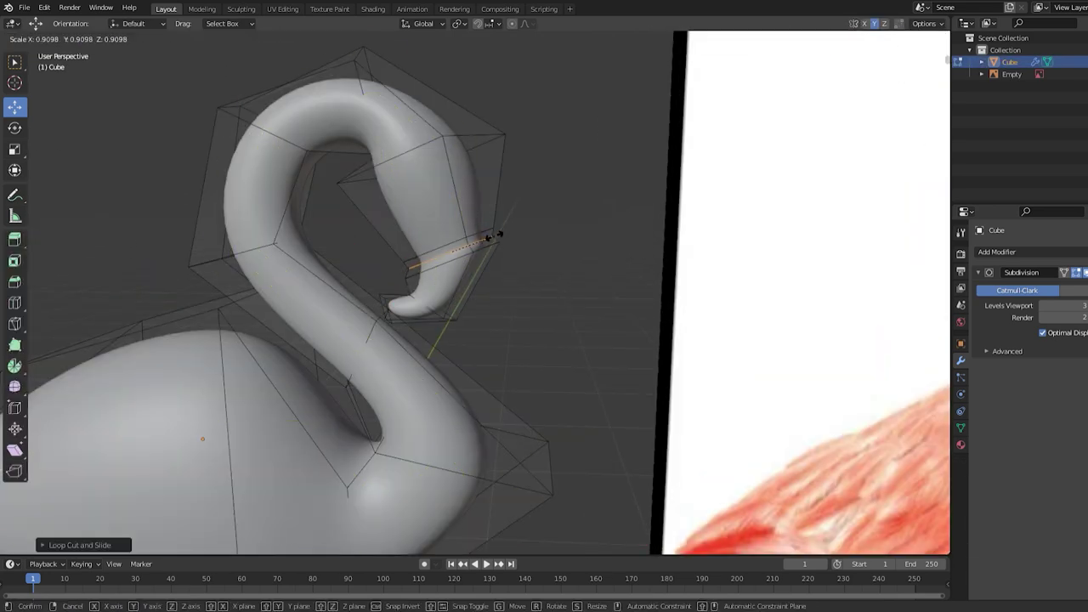
key("Tab")
scroll(549, 357, "down", 3)
key("Tab")
key("KP_Decimal")
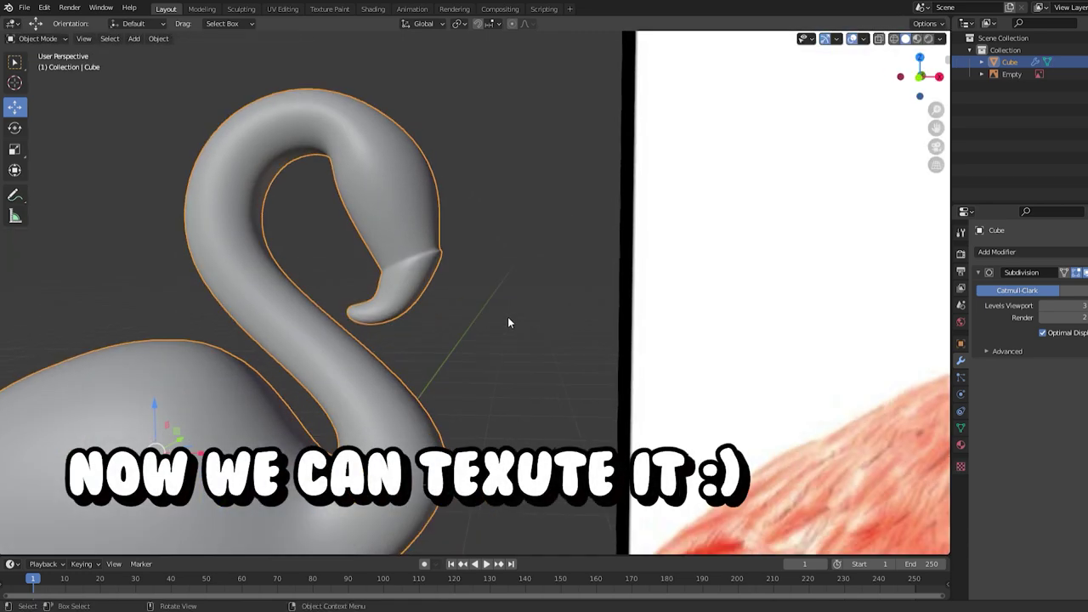
- Apply the Subdivision modifier and give the flamingo a material with Sign.png as base color, shown in material preview
key("Tab")
scroll(515, 360, "down", 2)
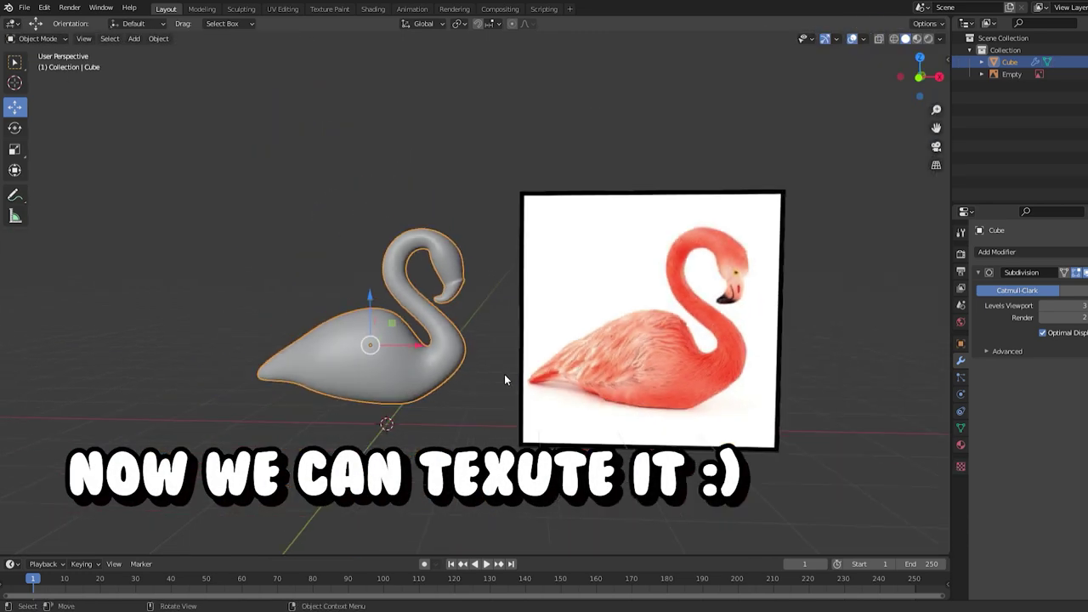
scroll(519, 374, "up", 1)
scroll(508, 308, "up", 1)
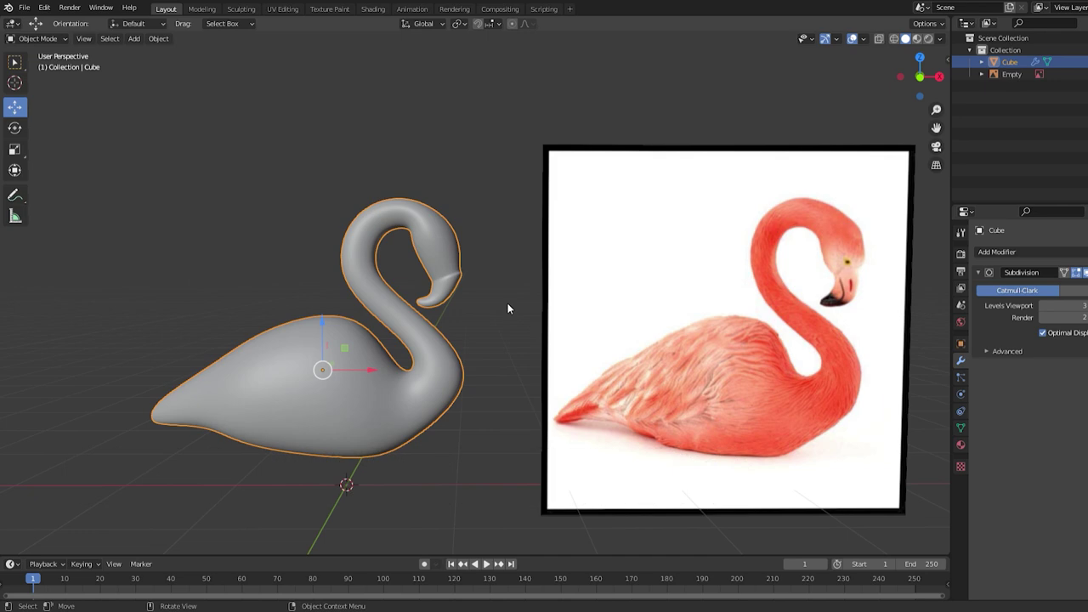
scroll(508, 307, "up", 2)
scroll(460, 298, "down", 3)
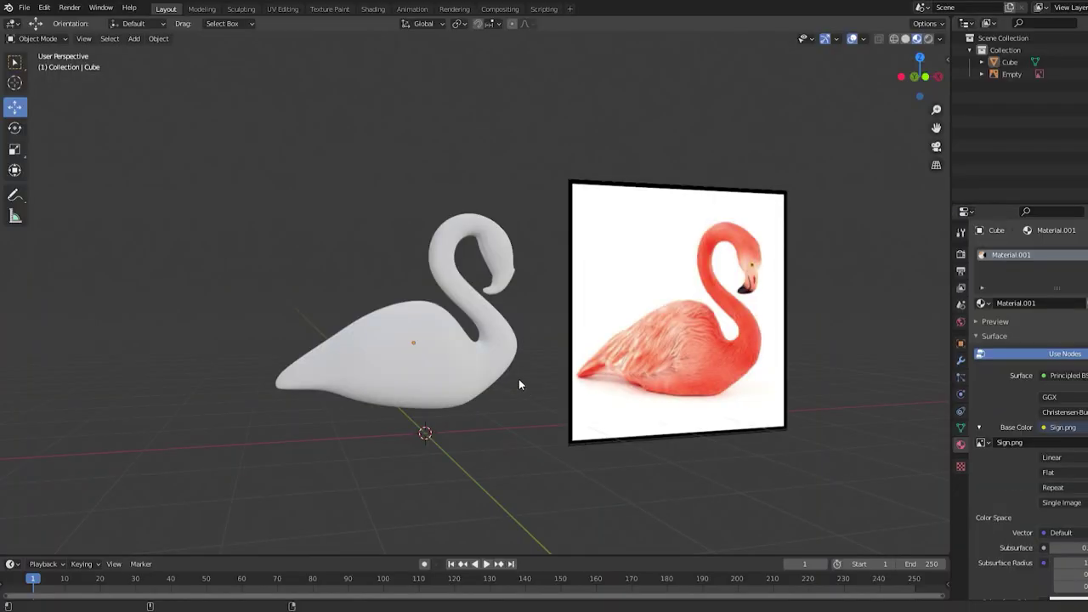
left_click(24, 8)
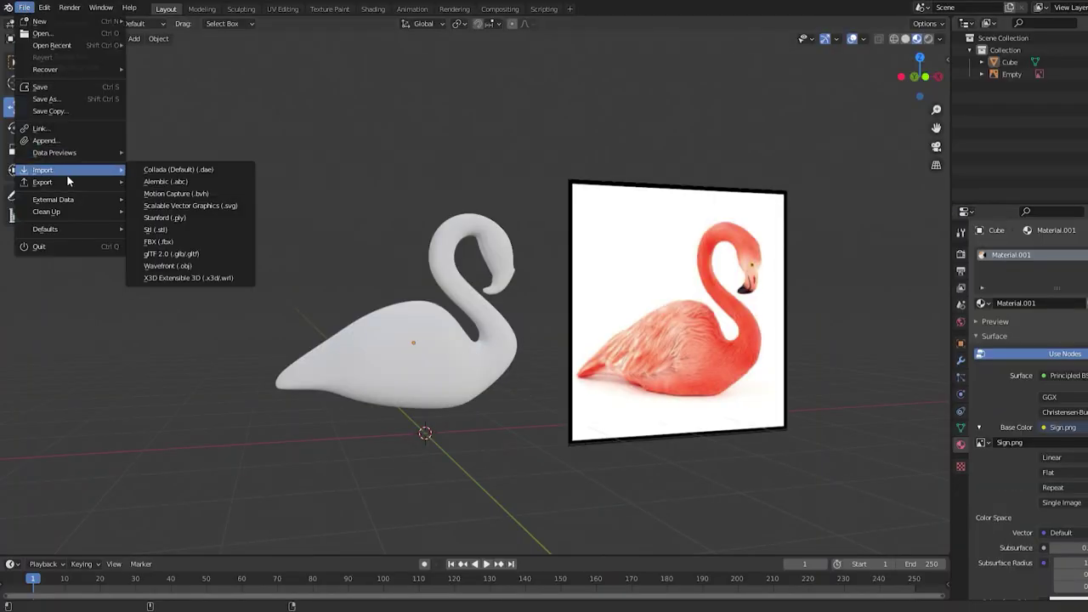
left_click(181, 267)
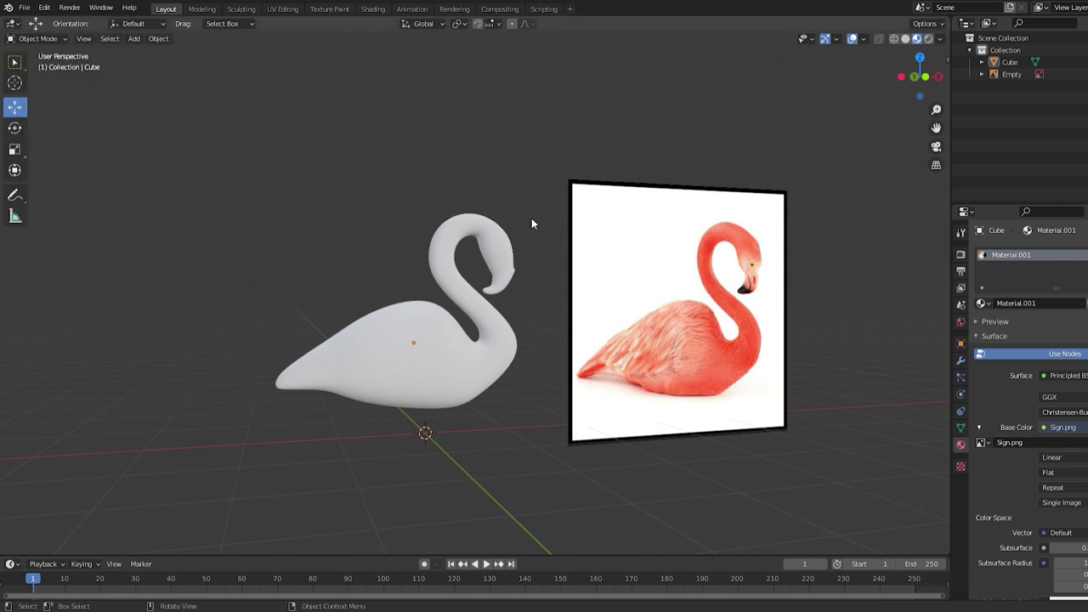
- Switch to the UV Editing workspace and show the flamingo mesh in edit mode beside the Sign.png color palette
left_click(282, 9)
scroll(727, 359, "up", 3)
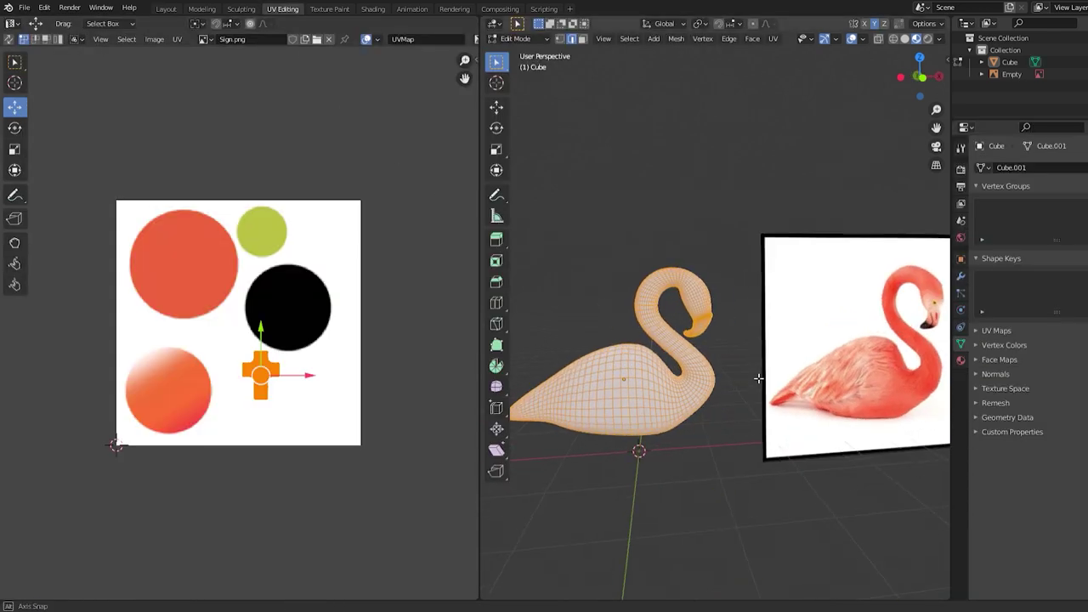
key("Tab")
middle_click_drag(727, 360, 640, 307)
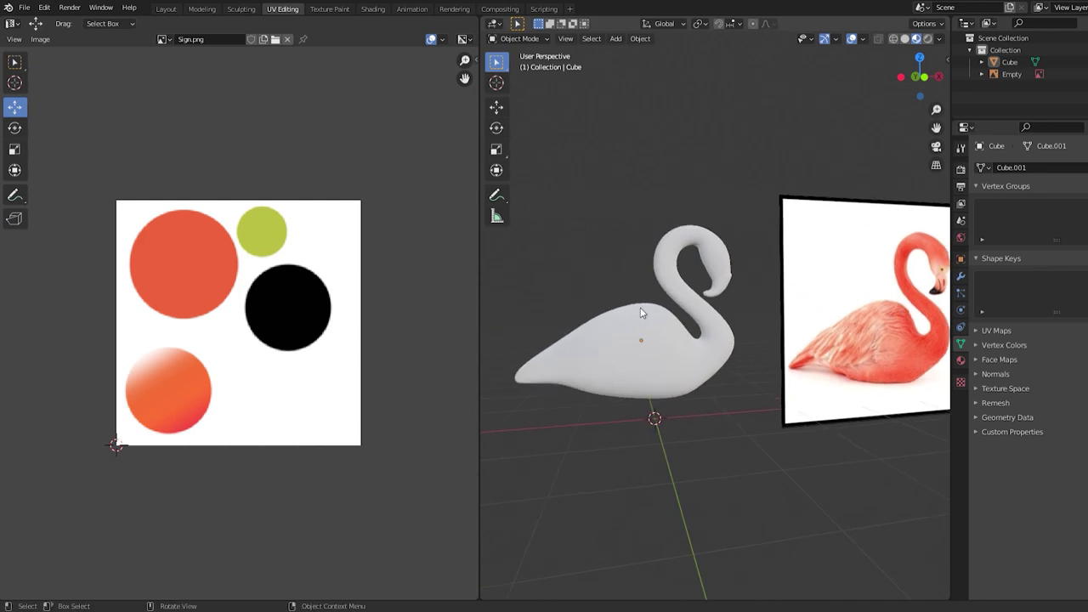
key("Tab")
scroll(588, 358, "up", 2)
scroll(834, 366, "down", 2)
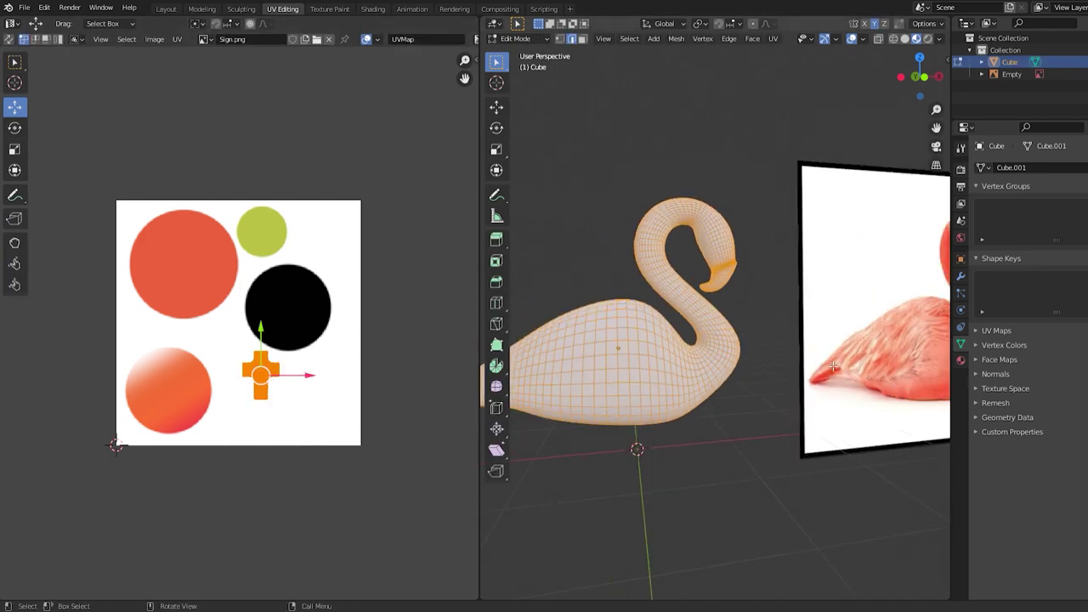
- Place the body's UVs on the reddish part of Sign.png's gradient circle and the beak tip's UVs on the black circle
middle_click_drag(811, 367, 702, 446)
key("Tab")
key("Tab")
scroll(702, 445, "up", 4)
key("KP_1")
scroll(680, 218, "up", 3)
mouse_move(680, 218)
middle_mouse_down("shift")
mouse_move(869, 229)
mouse_move(757, 352)
mouse_move(697, 357)
middle_mouse_up("shift")
scroll(758, 351, "down", 5)
key("Tab")
scroll(632, 311, "up", 4)
scroll(726, 357, "down", 5)
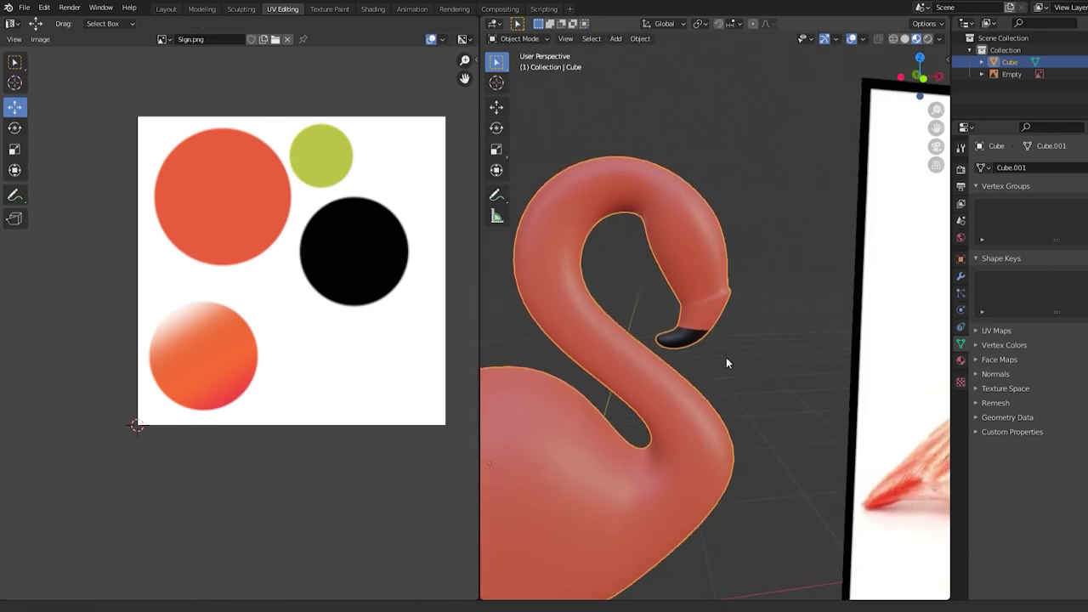
- Color a narrow strip of faces rising from the black beak tip by placing its UVs on the black circle
scroll(739, 349, "up", 3)
middle_click_drag(705, 334, 668, 340, "shift")
scroll(668, 340, "up", 2)
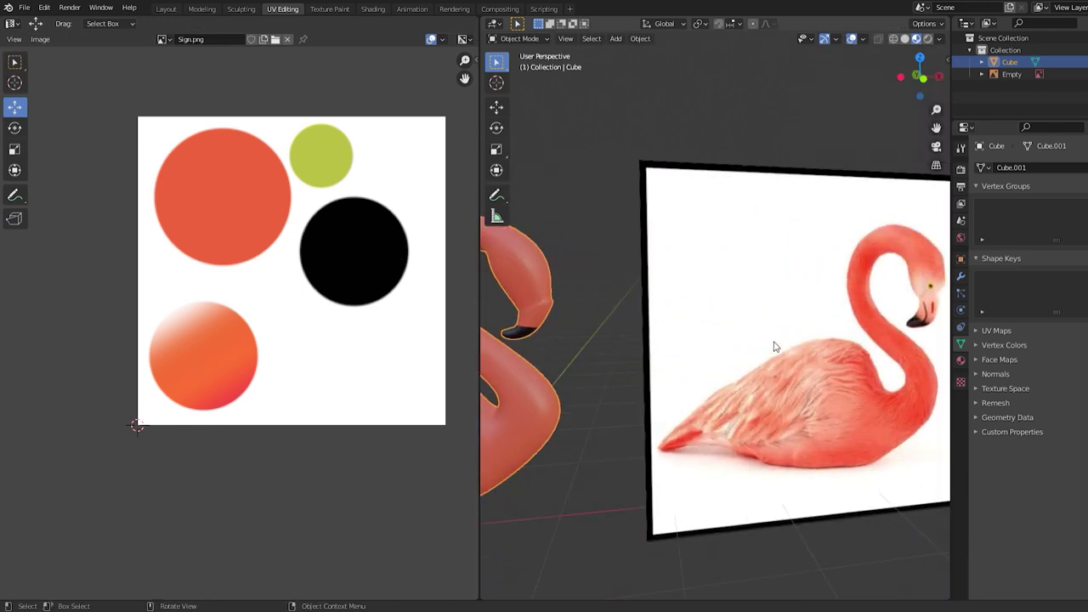
key("KP_Decimal")
key("Tab")
scroll(692, 394, "up", 3)
middle_click_drag(692, 393, 843, 325)
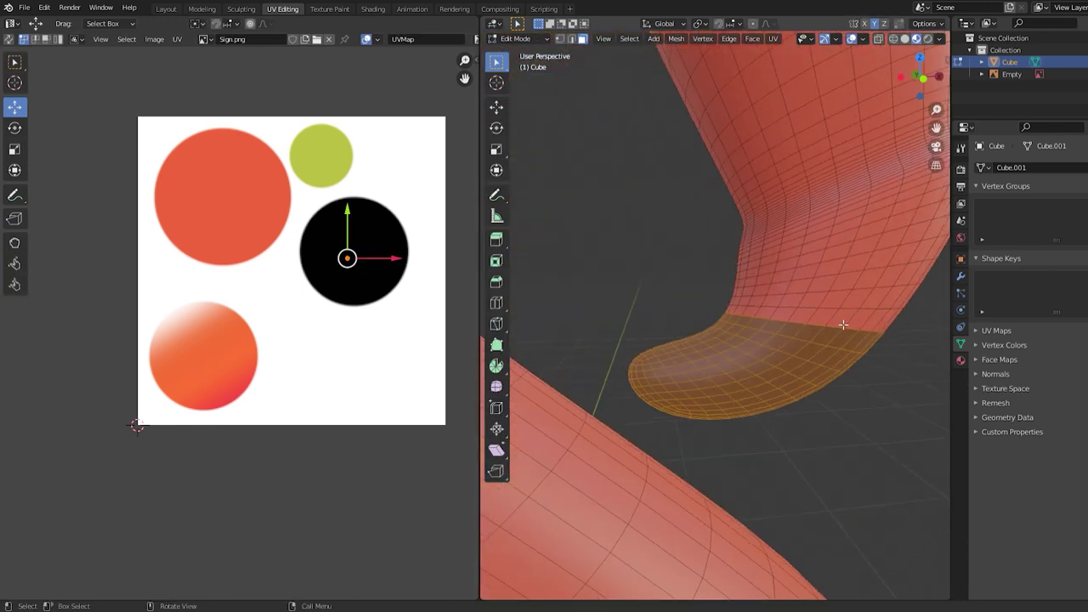
scroll(816, 313, "up", 3)
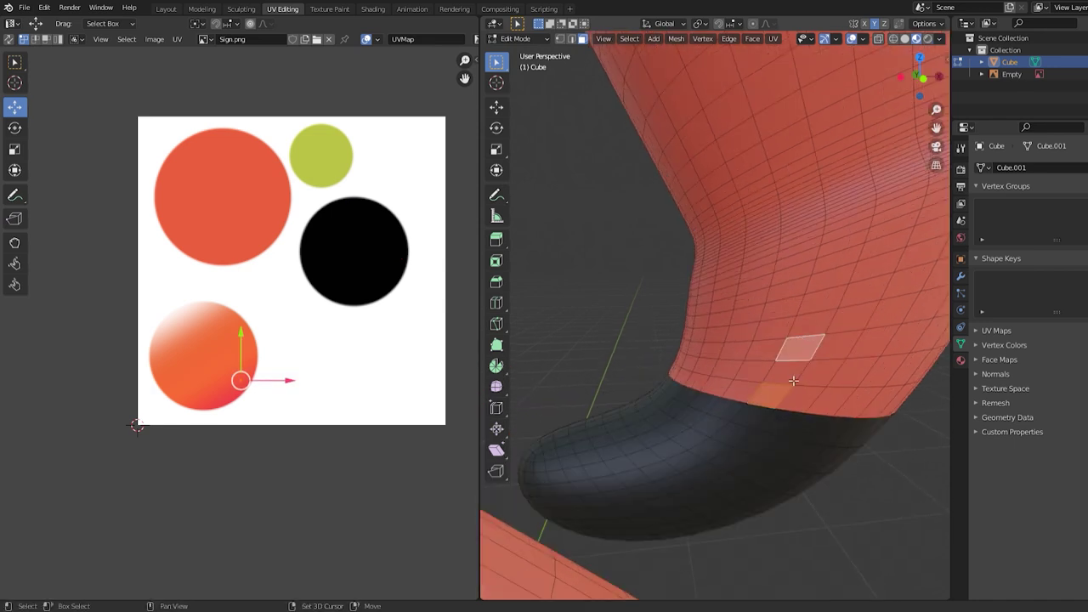
left_click(293, 342)
key("Tab")
scroll(604, 373, "down", 8)
scroll(727, 420, "up", 3)
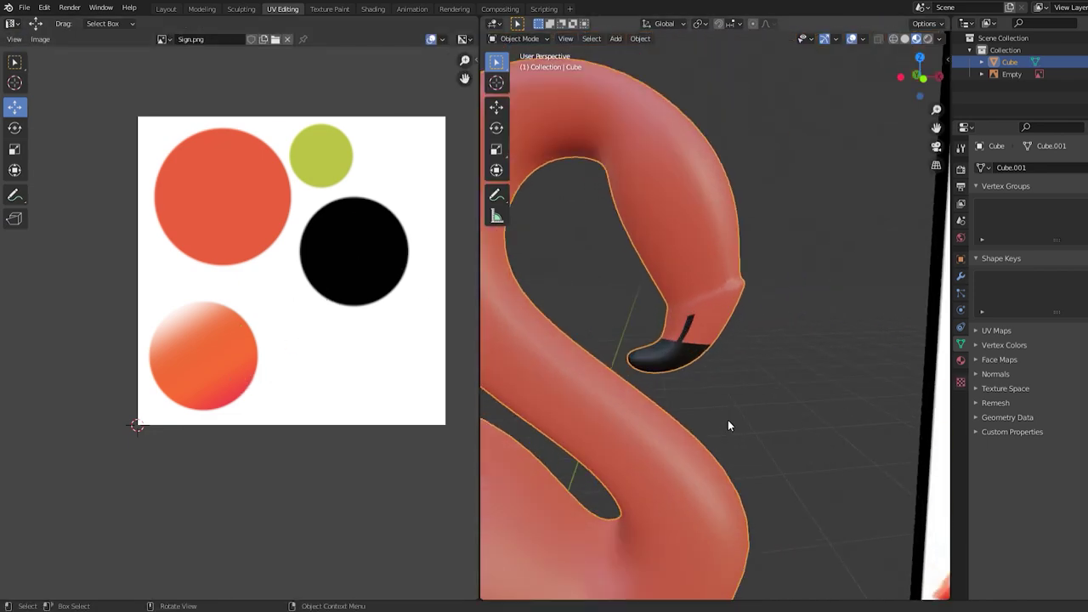
- Move the vertices along the black beak strip to narrow it and bring its upper end to a point
key("Tab")
scroll(680, 388, "up", 4)
middle_click_drag(655, 389, 674, 392)
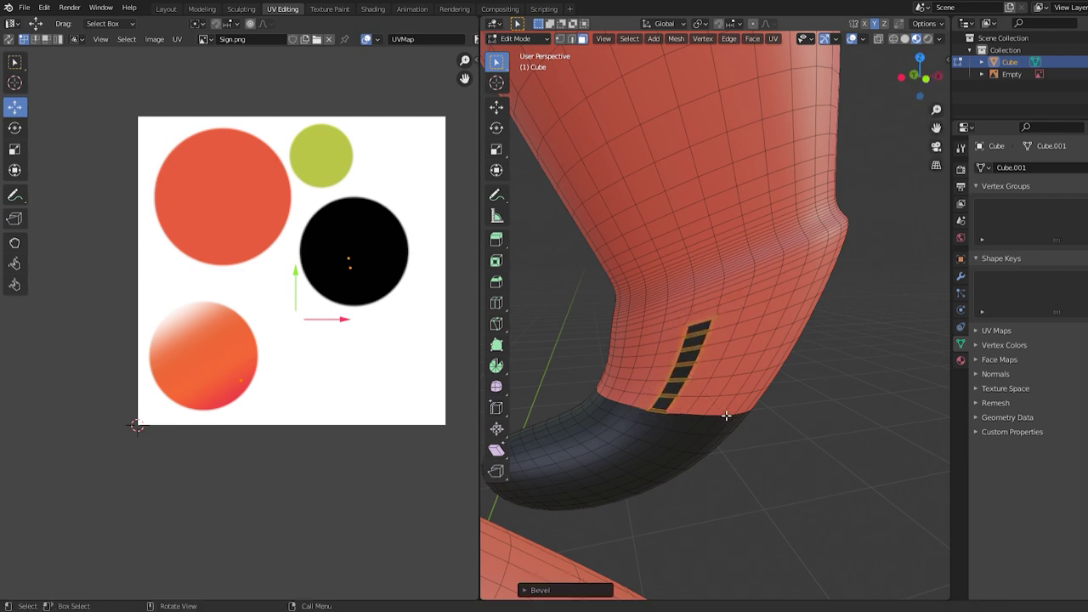
scroll(721, 413, "up", 3)
middle_click_drag(722, 413, 761, 310)
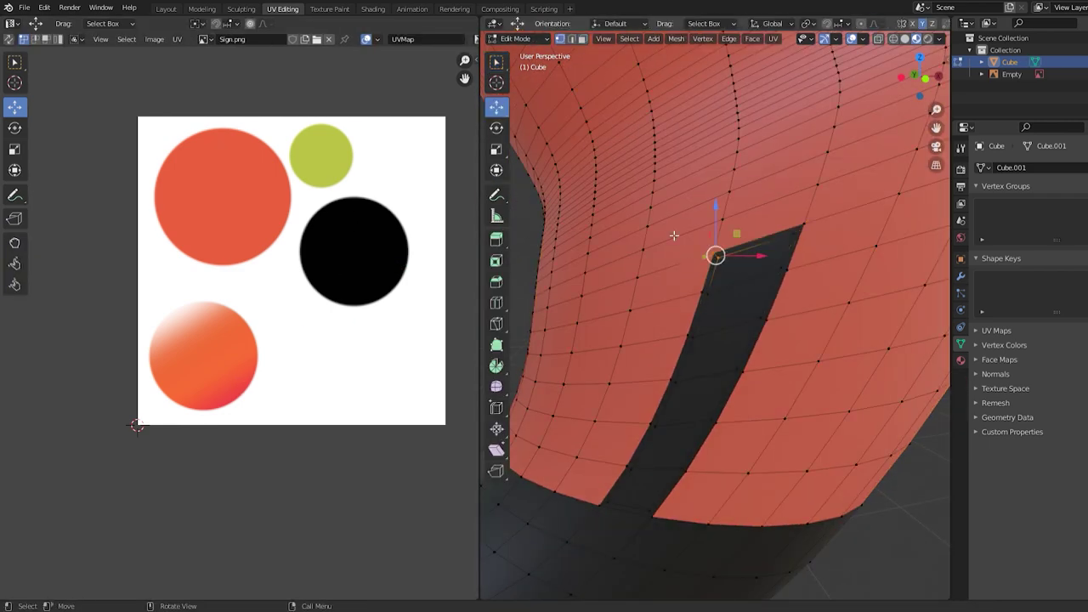
left_click_drag(716, 252, 782, 243)
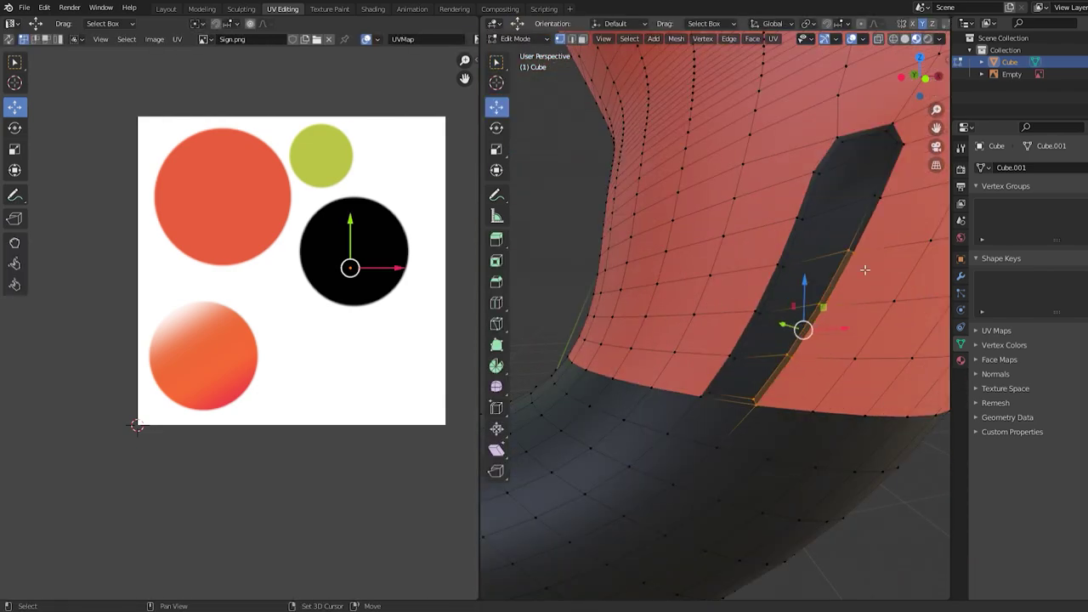
left_click_drag(881, 130, 899, 138)
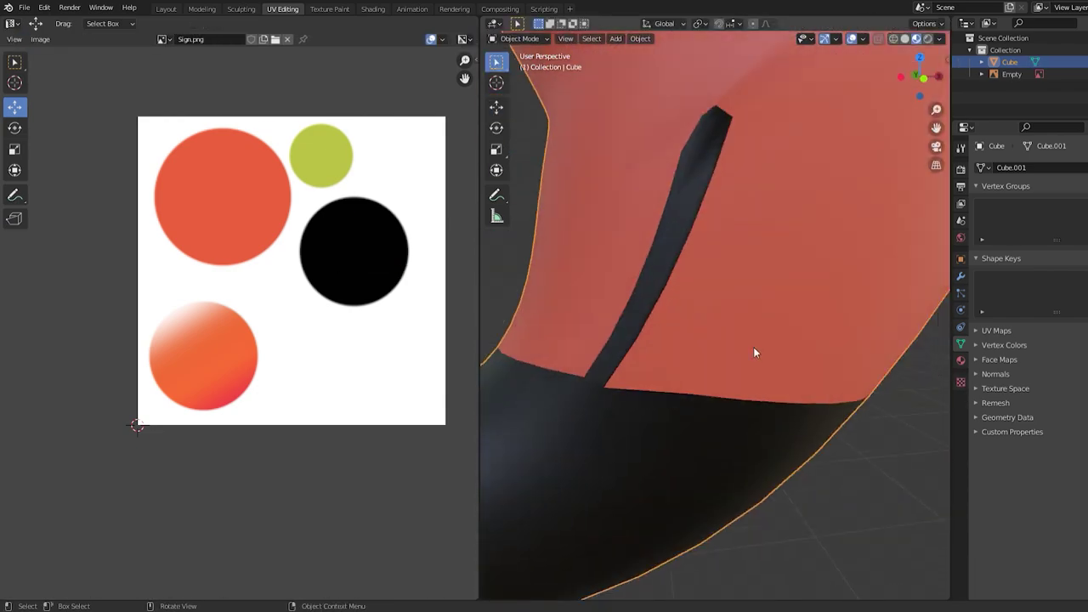
middle_click_drag(753, 347, 659, 333)
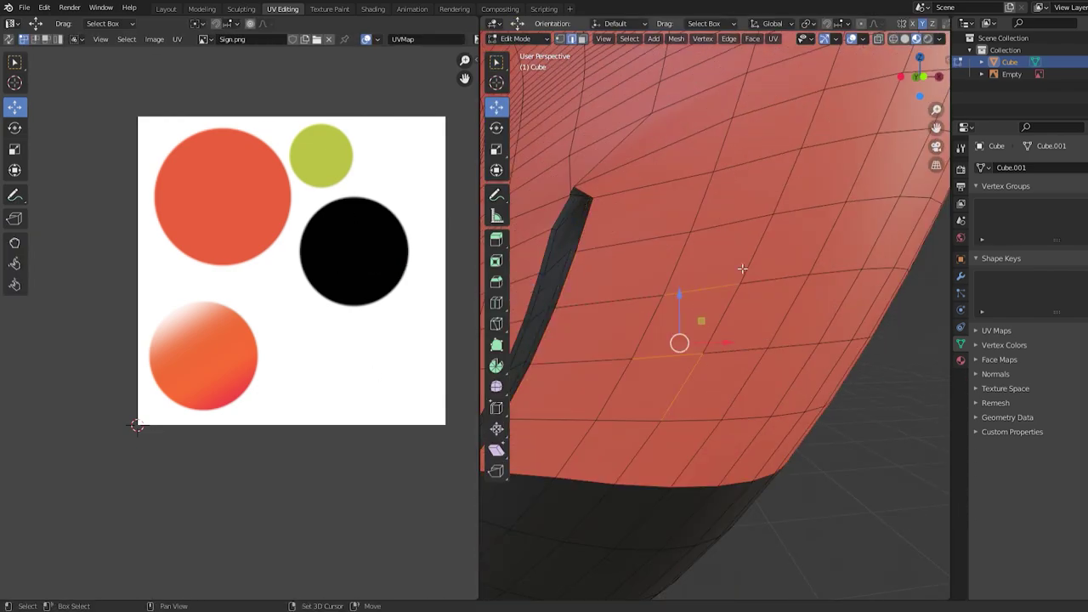
- Place and rotate the body's UVs on Sign.png's gradient circle, with the tail faces' UVs near its pale edge
scroll(808, 372, "down", 4)
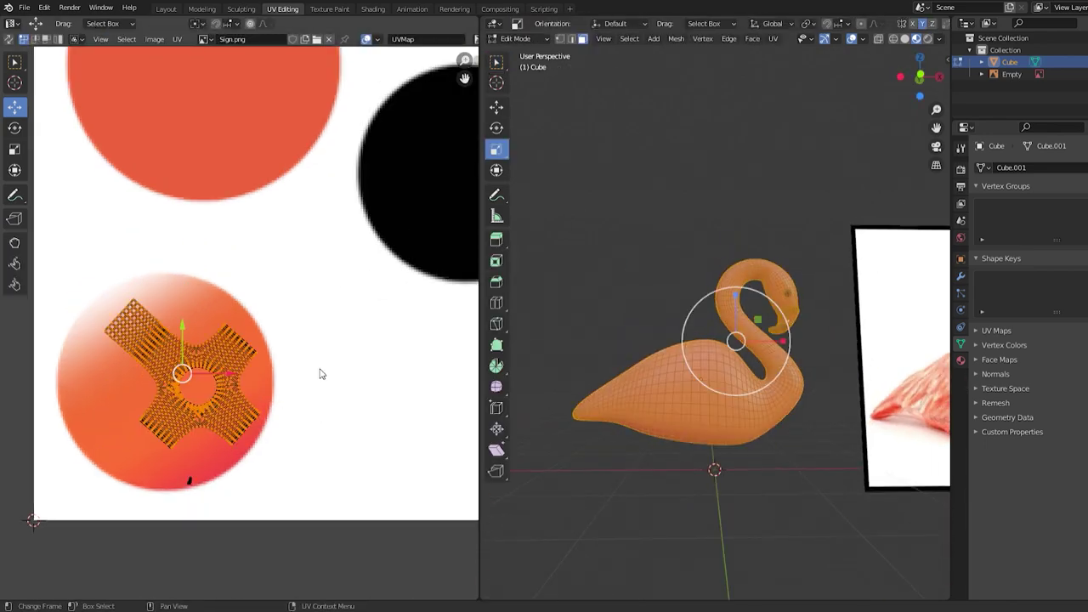
key("r")
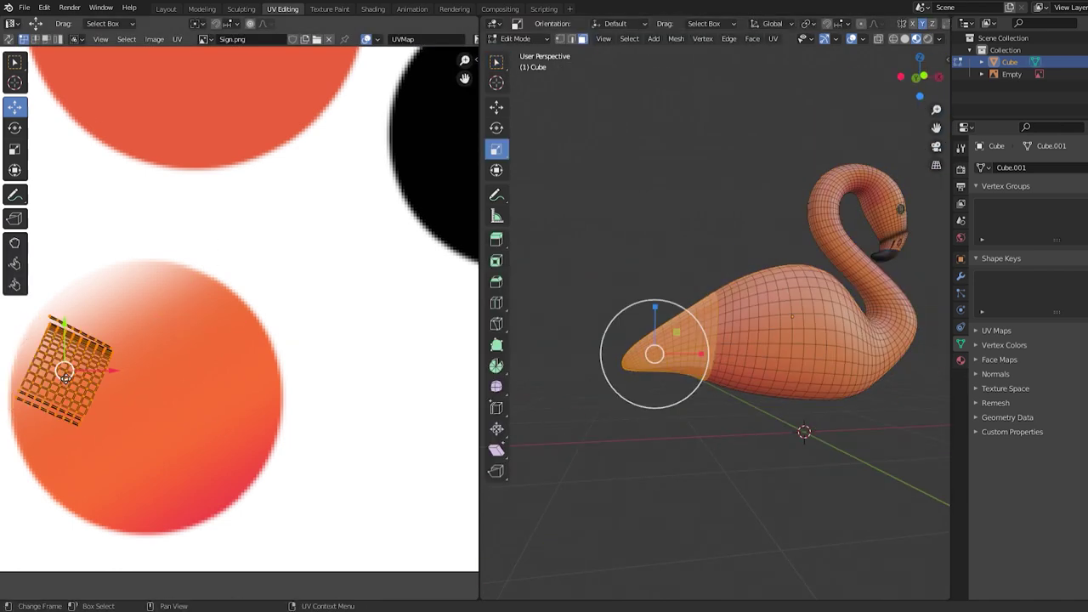
key("Tab")
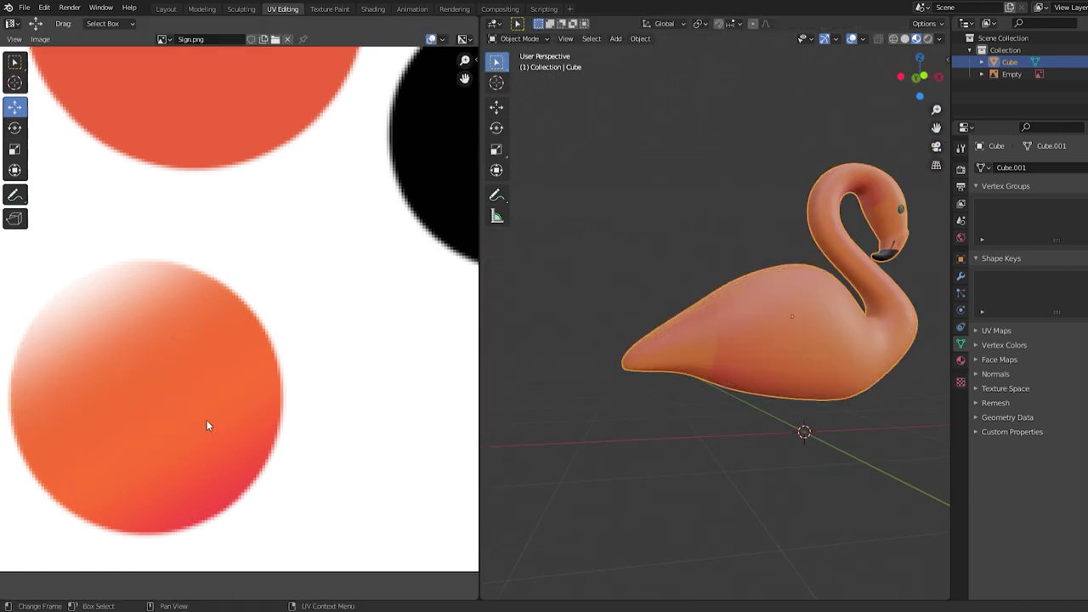
- Readjust the rotation of the tail's UVs on the gradient circle and compare the tail's blending in object mode
key("Tab")
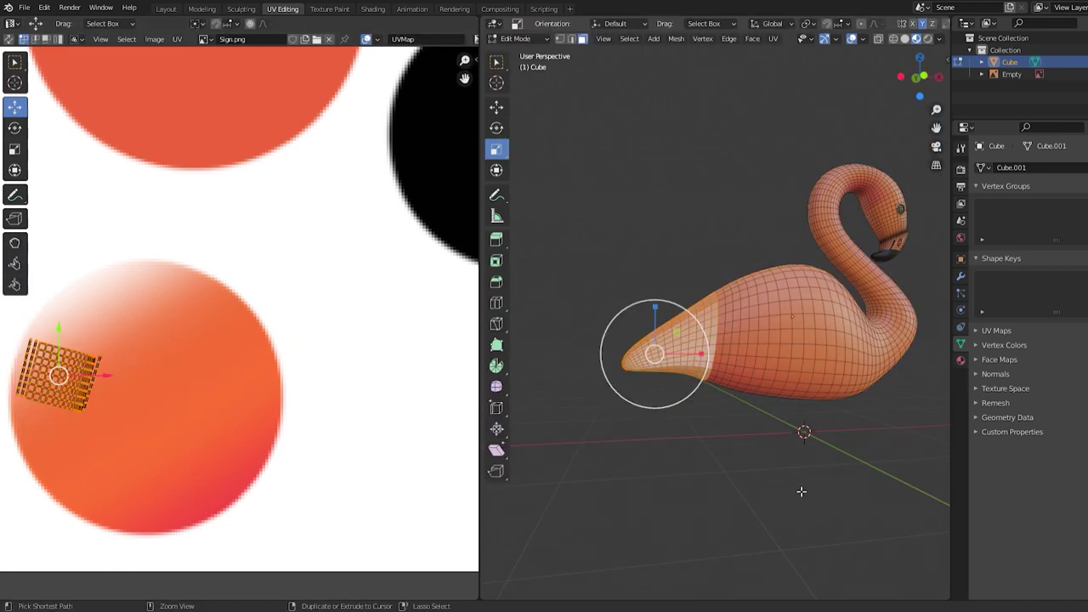
key("Tab")
key("Tab")
key("Tab")
key("Tab")
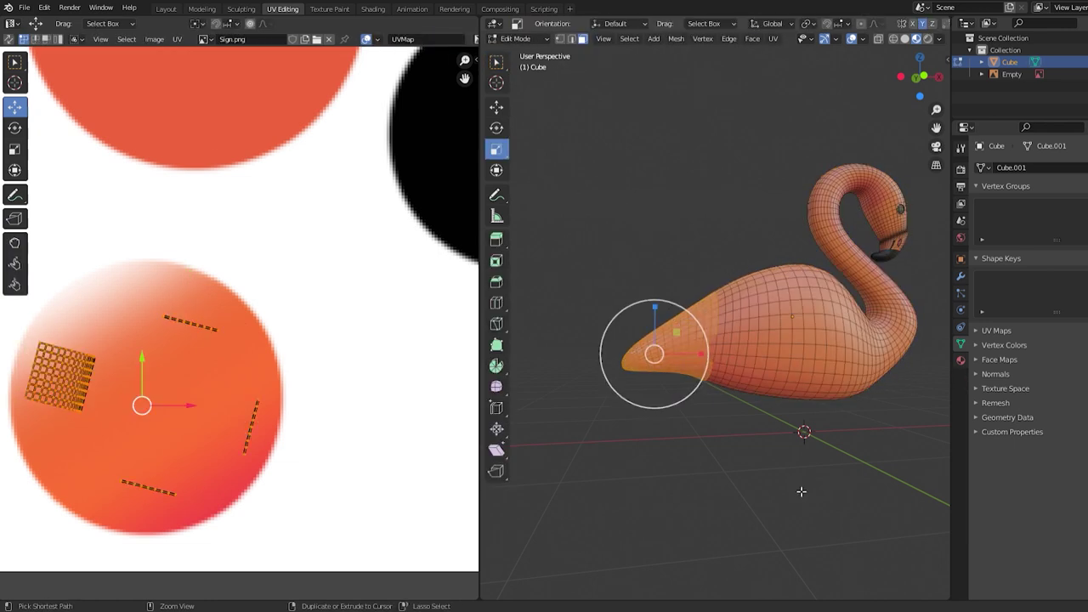
key("Tab")
middle_click_drag(816, 442, 664, 346)
scroll(664, 346, "up", 1)
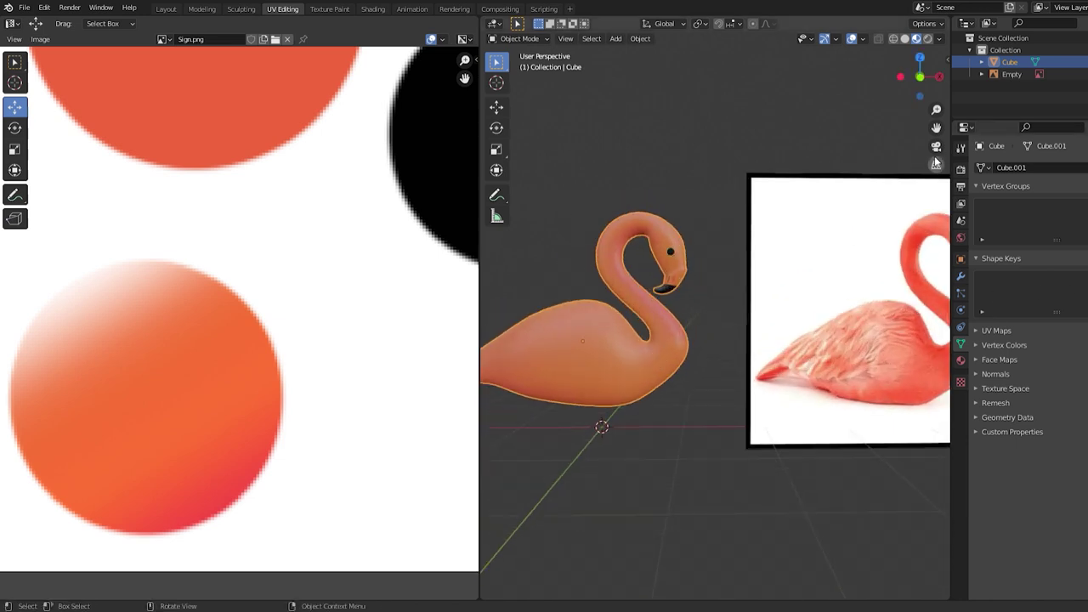
- Remove the flamingo reference image in the Layout workspace and export the model as glTF 2.0
left_click(166, 8)
middle_click_drag(615, 202, 607, 273)
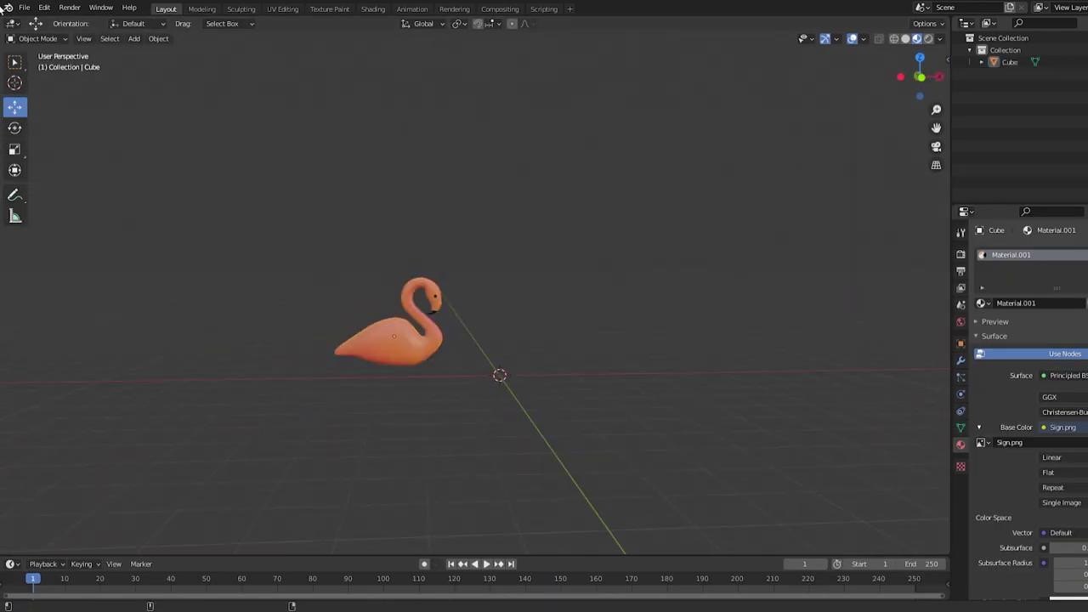
left_click(25, 7)
mouse_move(85, 177)
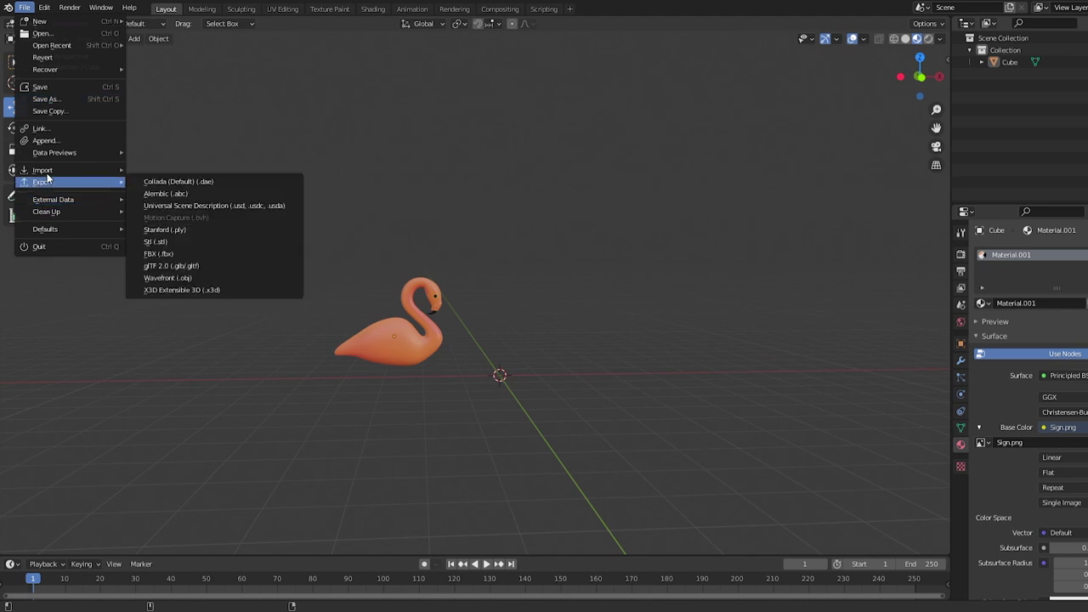
left_click(169, 262)
left_click(25, 8)
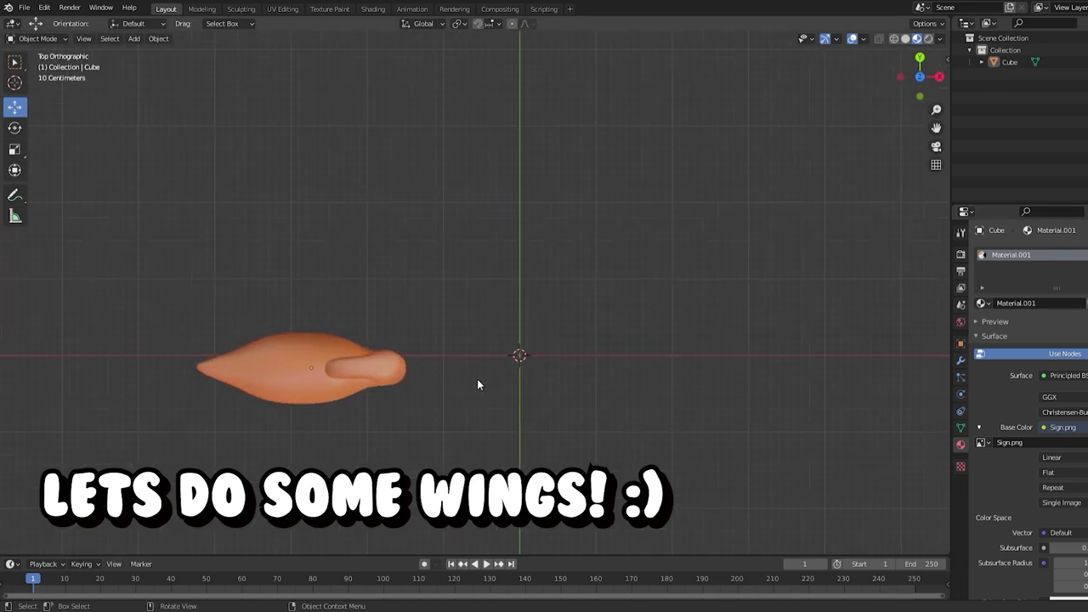
- Add the wings drawing as a reference image in top view and scale it to about 0.692
key("shift+a")
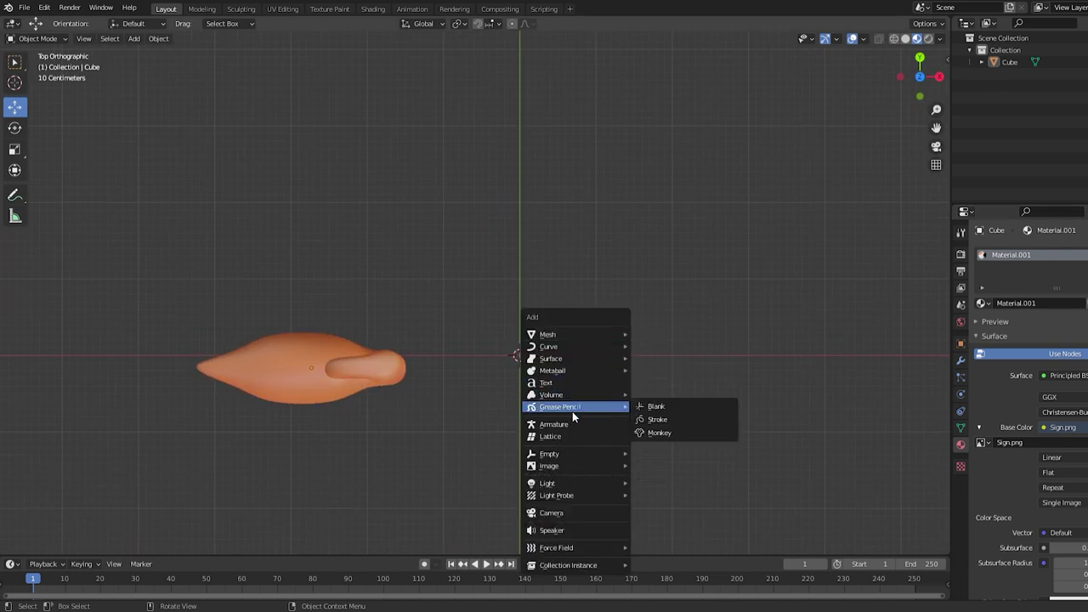
mouse_move(572, 467)
left_click(661, 466)
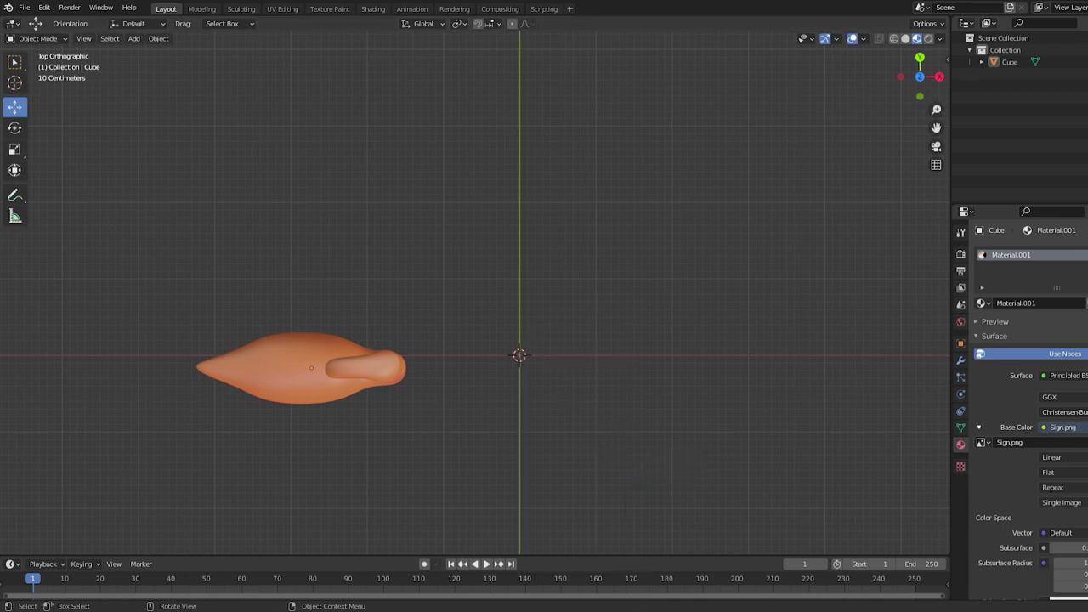
scroll(720, 459, "up", 1)
scroll(720, 459, "down", 2)
scroll(720, 459, "up", 1)
key("s")
left_click(664, 434)
left_click(364, 374)
scroll(370, 357, "down", 1)
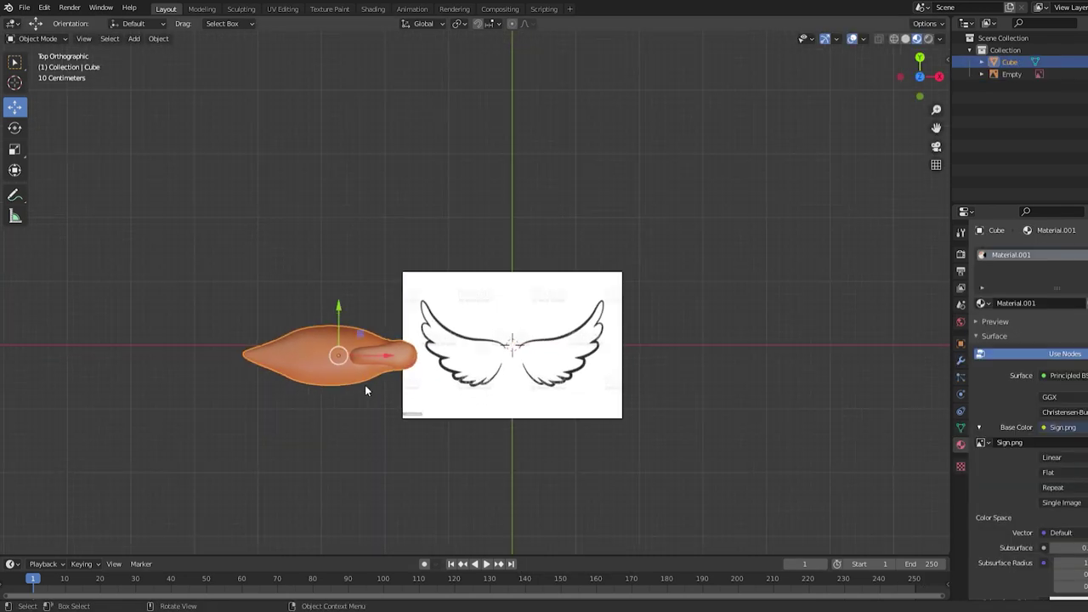
left_click(478, 249)
- Try to start the right wing's outline with a plane mesh over the wings drawing
scroll(573, 311, "up", 6)
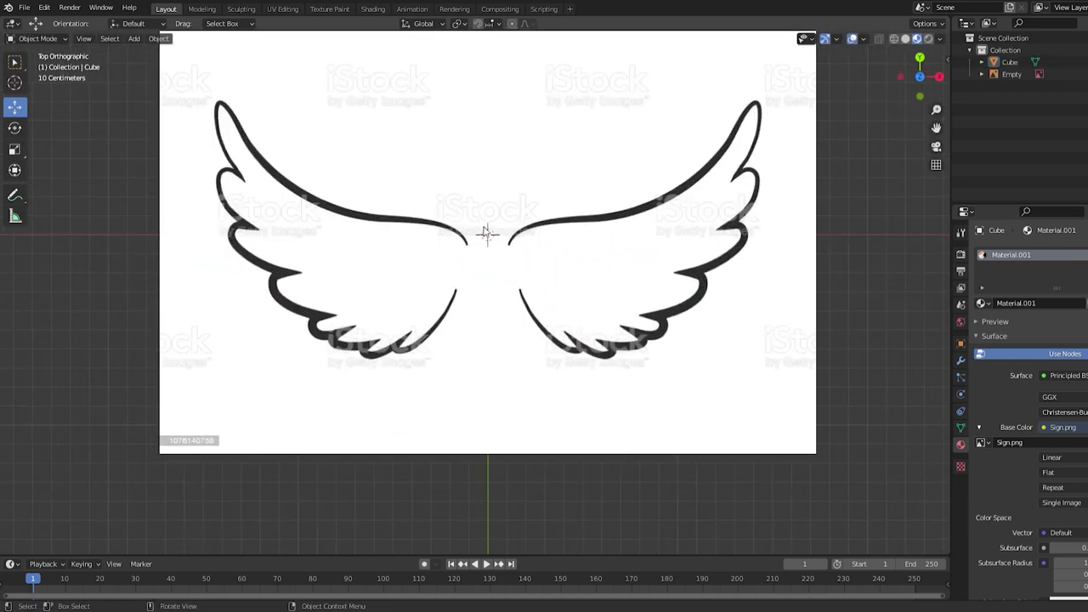
key("shift+a")
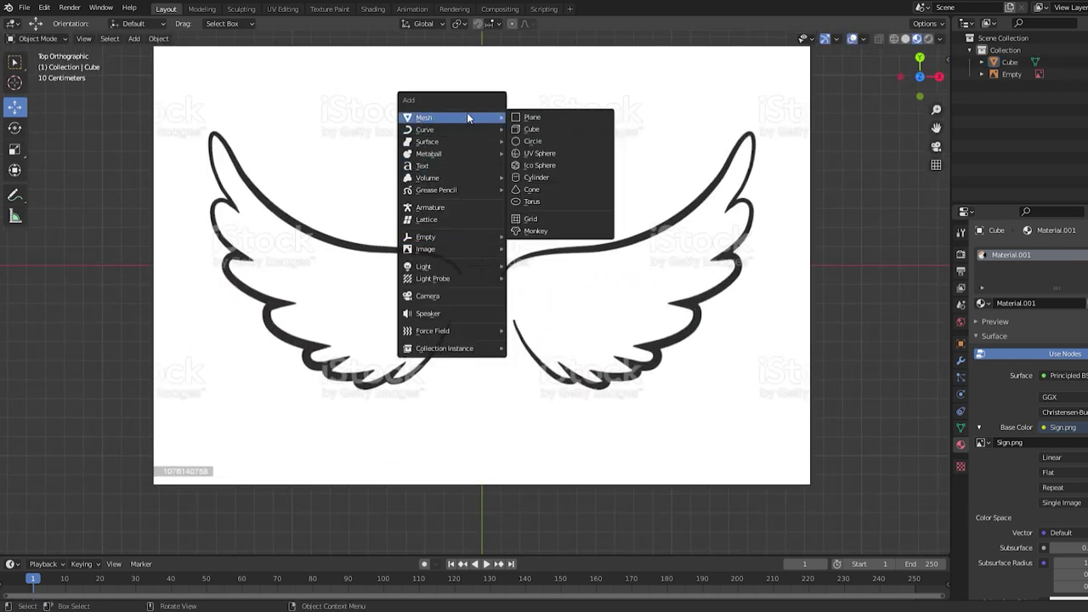
left_click(530, 117)
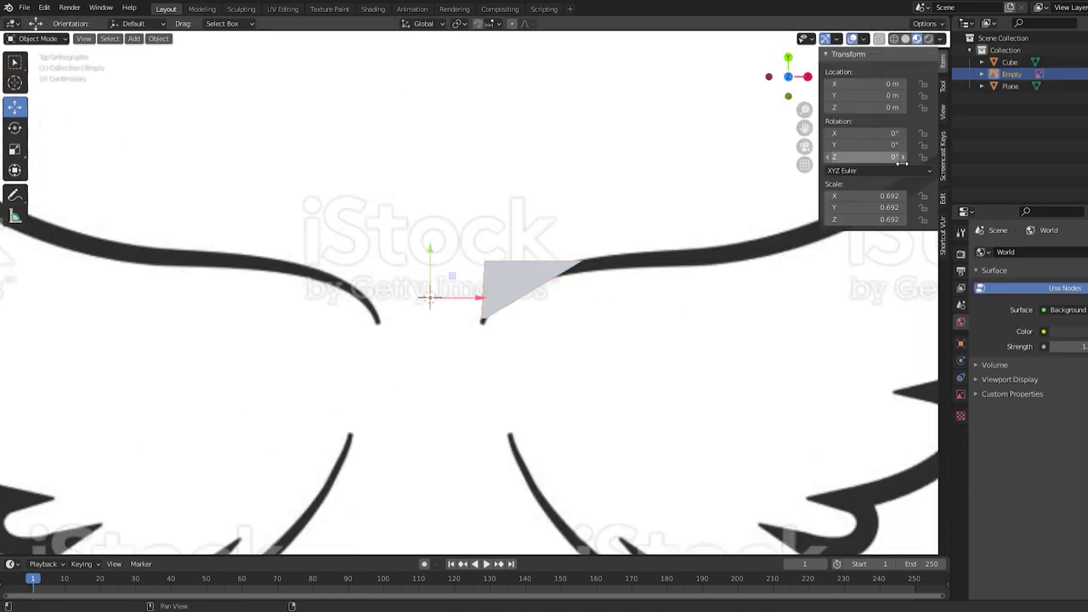
left_click(942, 110)
left_click(942, 198)
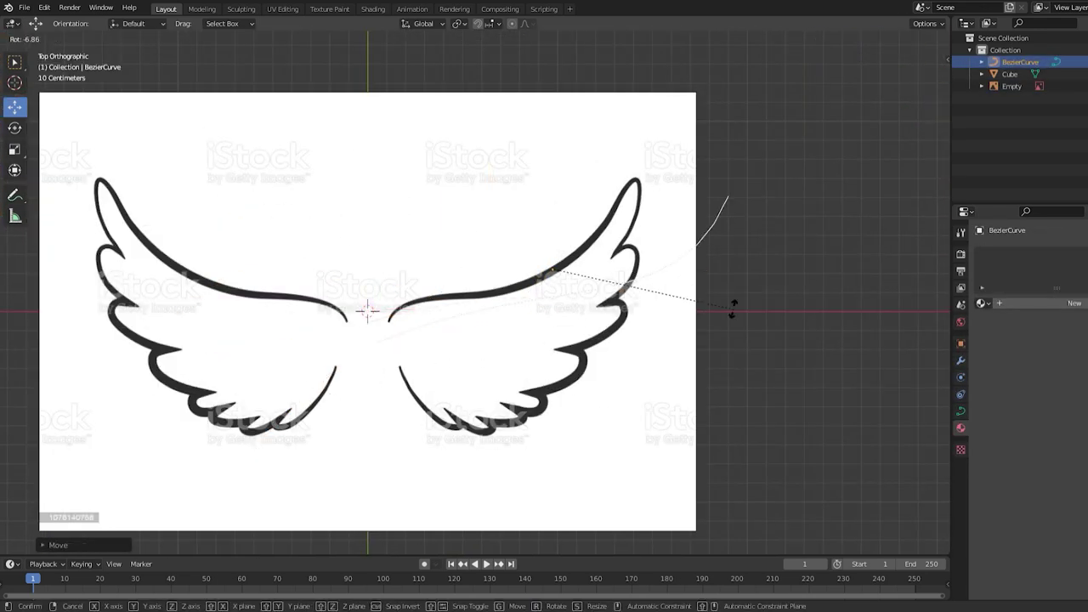
- Align a Bezier curve and its control points with the inner start of the right wing's upper line
key("g")
scroll(523, 312, "up", 6)
scroll(502, 361, "up", 2)
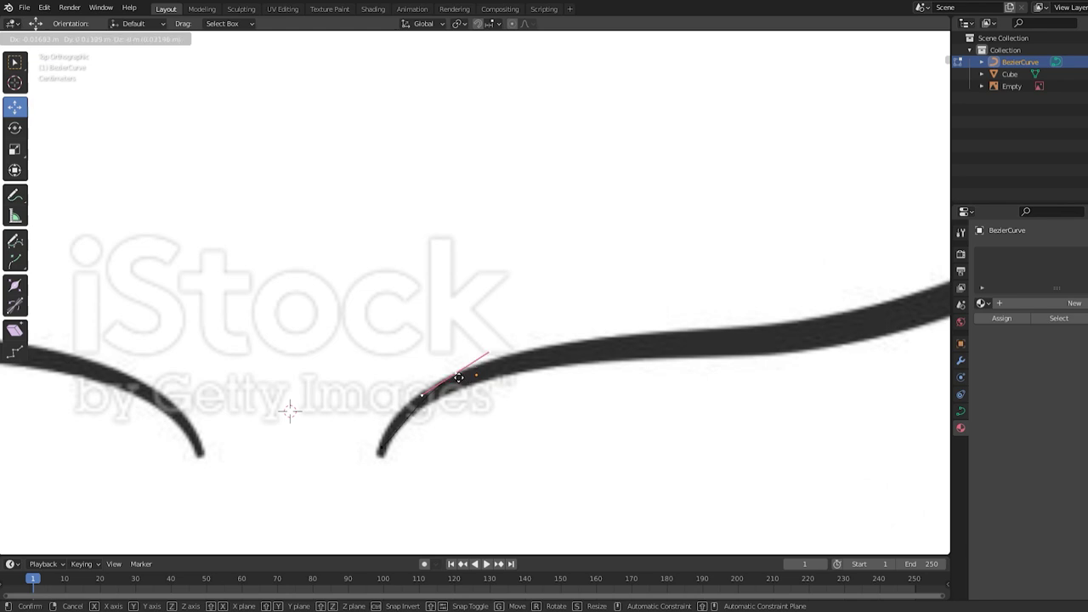
left_click(678, 396)
key("Tab")
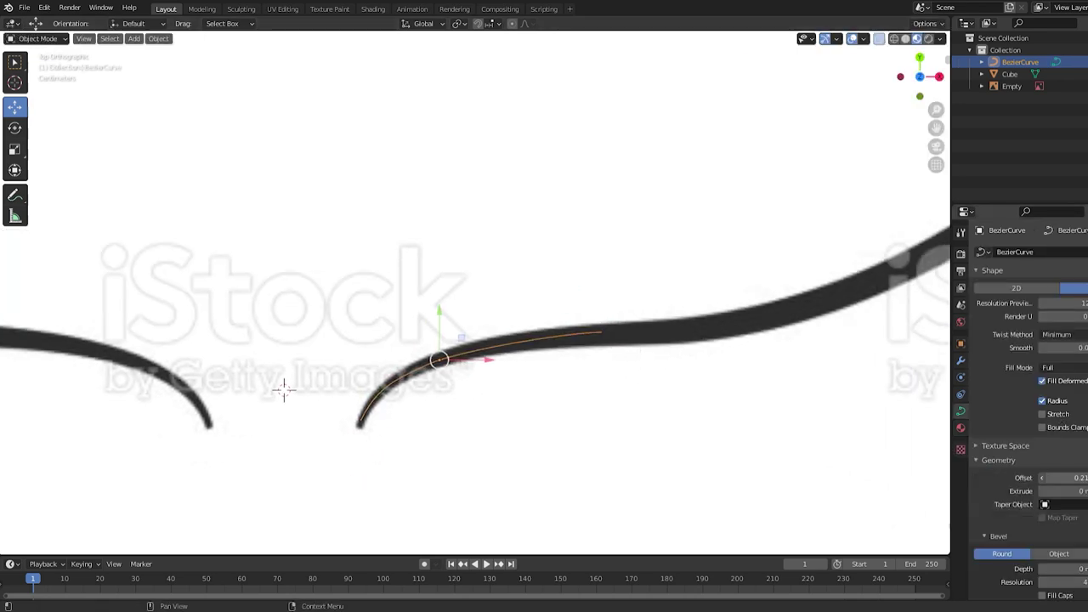
- Give the Bezier curve a round bevel with a depth of about 0.07 m and resume point editing in top view
middle_click_drag(284, 388, 604, 433)
key("KP_Decimal")
key("KP_7")
key("Tab")
scroll(67, 422, "down", 3)
scroll(578, 397, "up", 3)
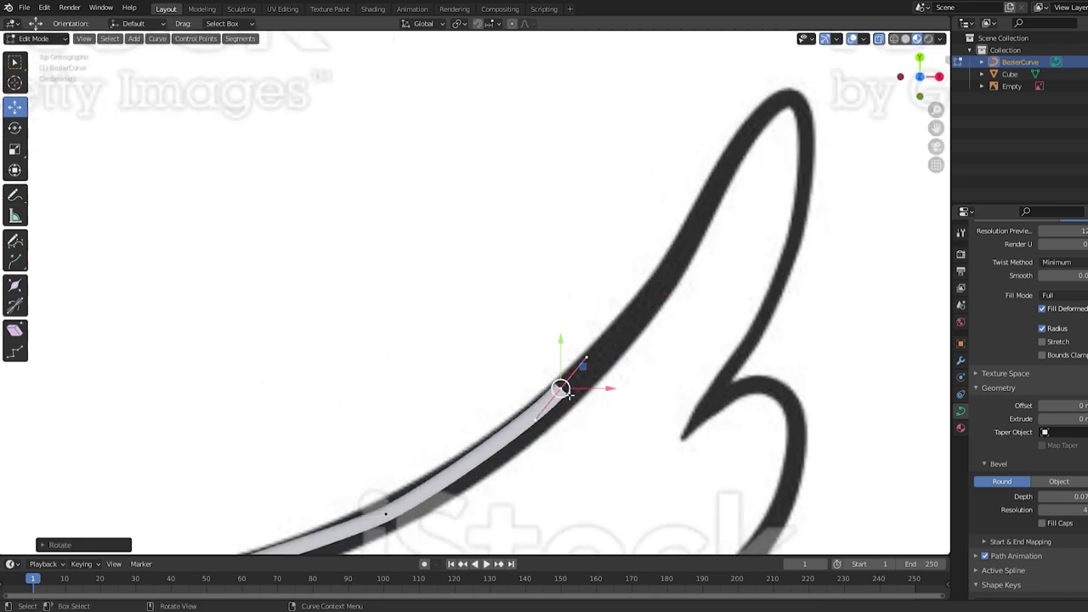
- Extrude the curve along the right wing's upper edge, around the wing tip and into the first feather
key("e")
left_click(761, 378)
scroll(538, 225, "down", 4)
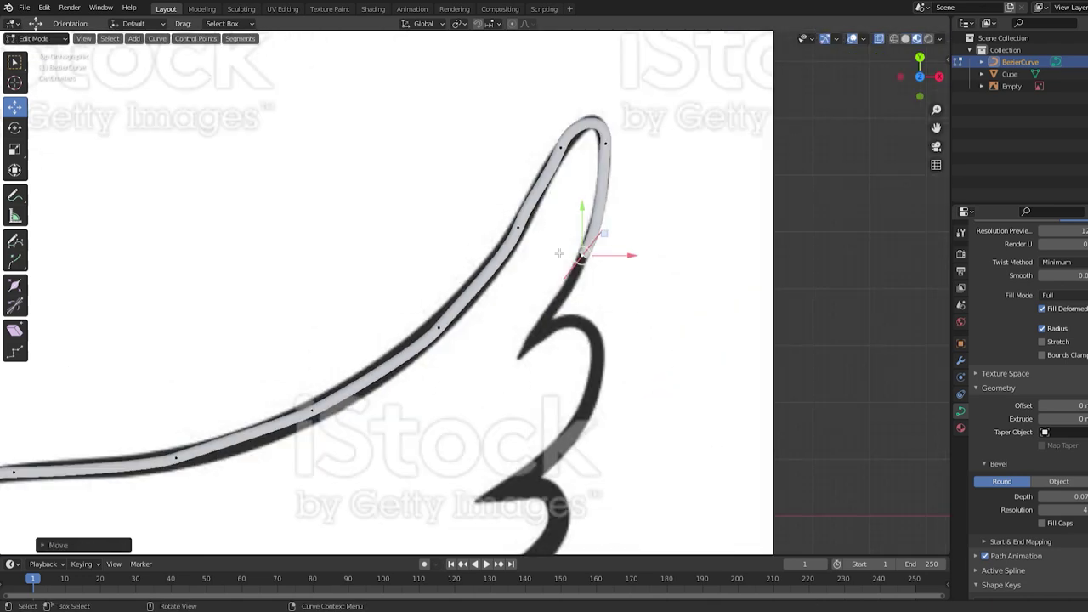
left_click(623, 442)
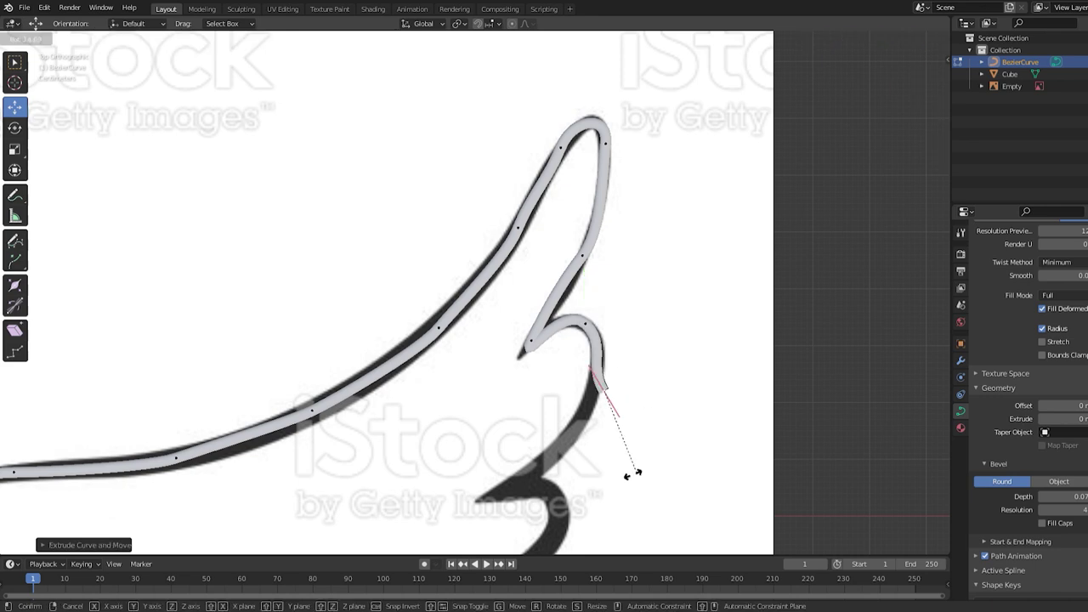
scroll(510, 507, "up", 2)
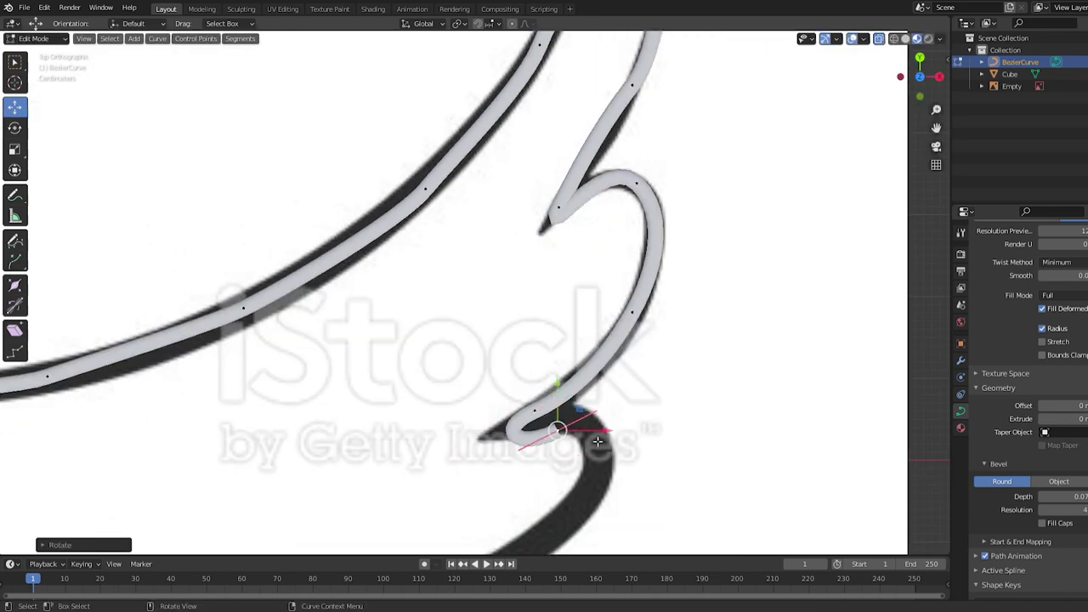
- Continue extruding and rotating curve points to trace the scalloped lower feathers of the right wing
middle_click_drag(653, 544, 621, 465, "shift")
key("s")
right_click(542, 484)
middle_click_drag(542, 484, 611, 328, "shift")
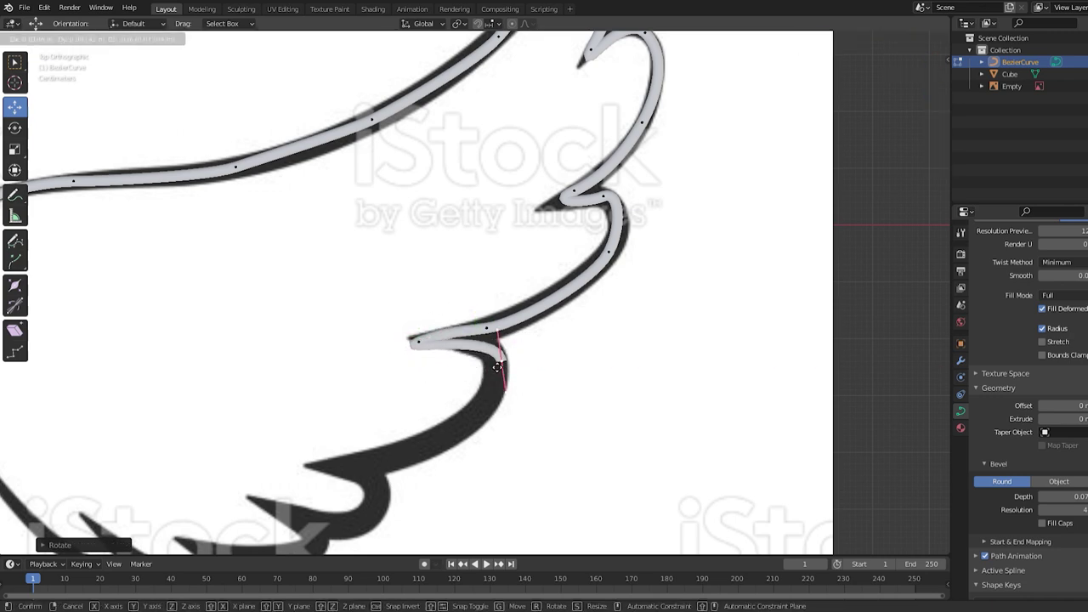
right_click(498, 366)
middle_click_drag(497, 367, 593, 357, "shift")
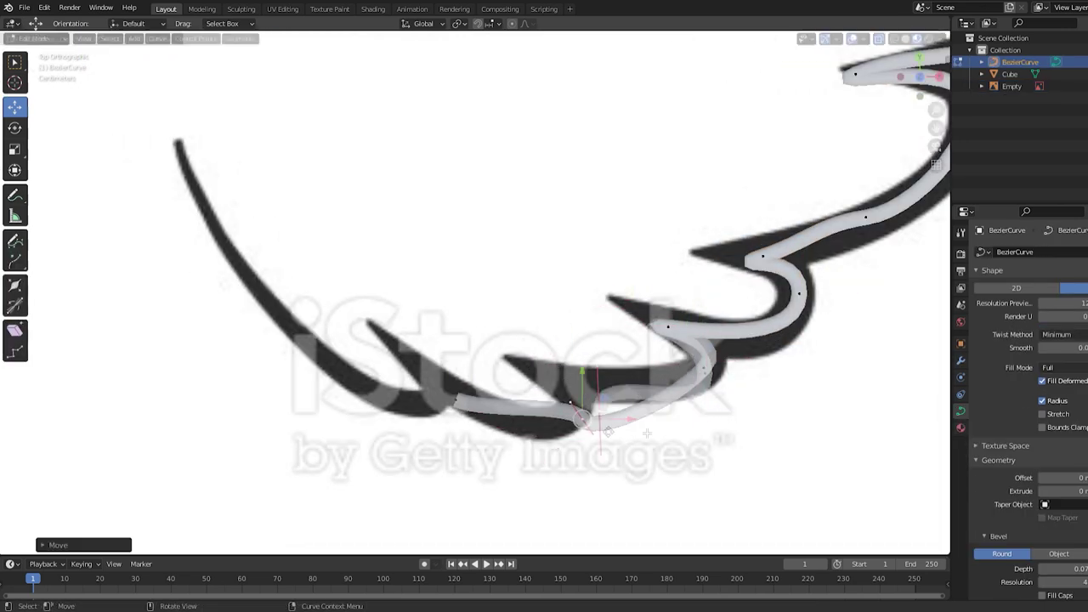
key("g")
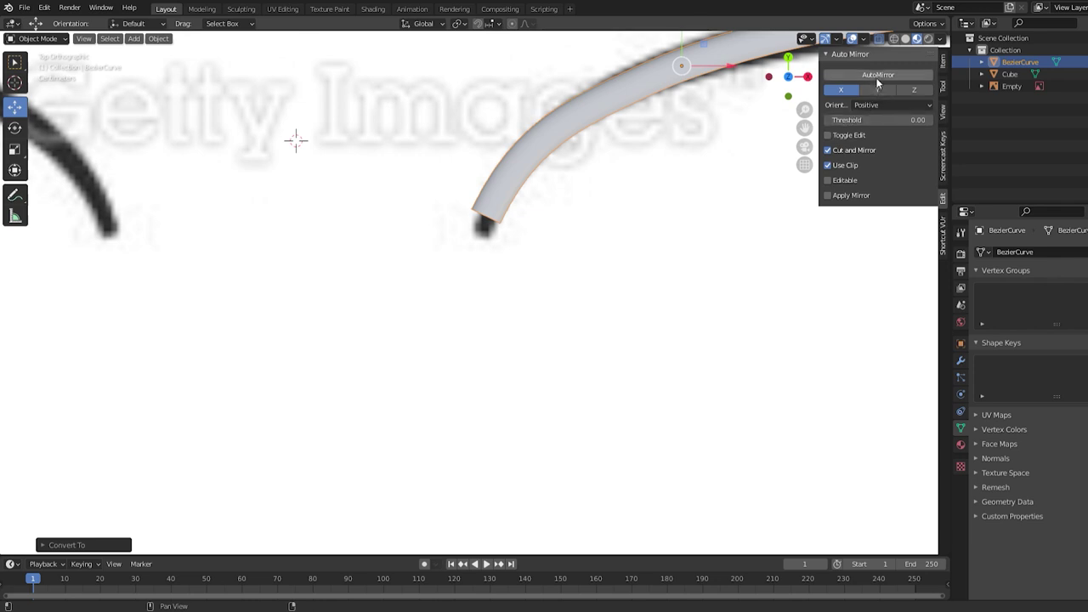
- Convert the traced wing curve to a mesh and build it into a filled wing attached to the flamingo's side
scroll(692, 279, "down", 3)
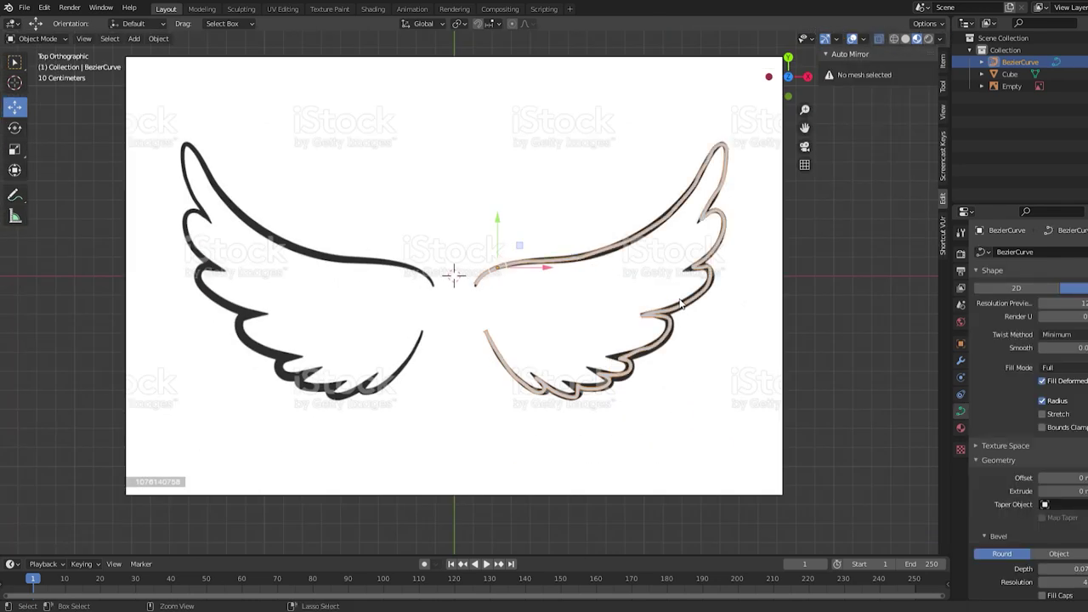
scroll(743, 242, "up", 3)
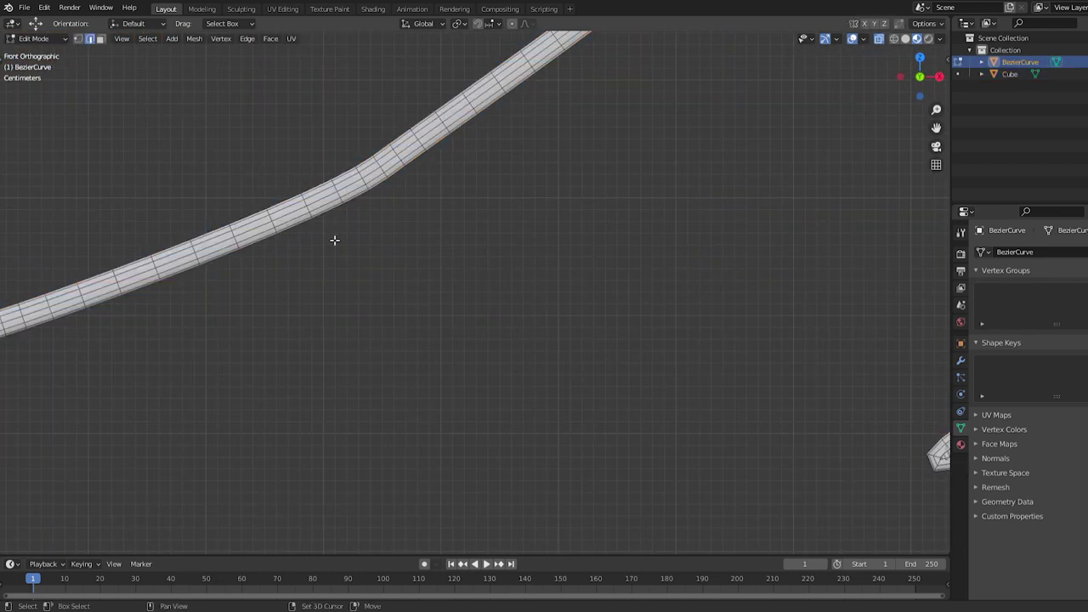
middle_click_drag(334, 241, 285, 403)
middle_click_drag(285, 403, 286, 401)
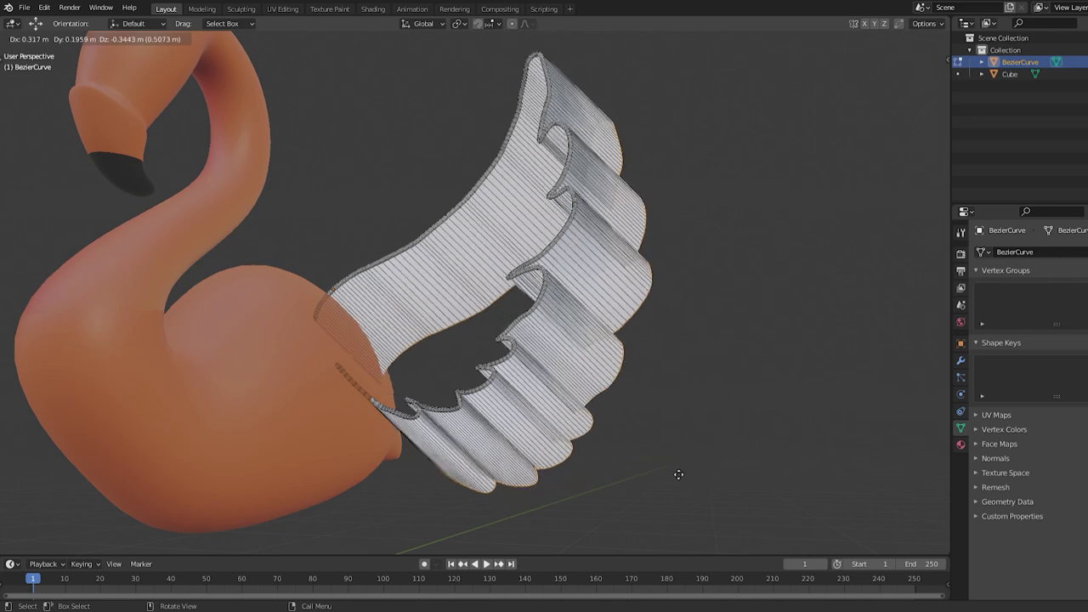
left_click(588, 401)
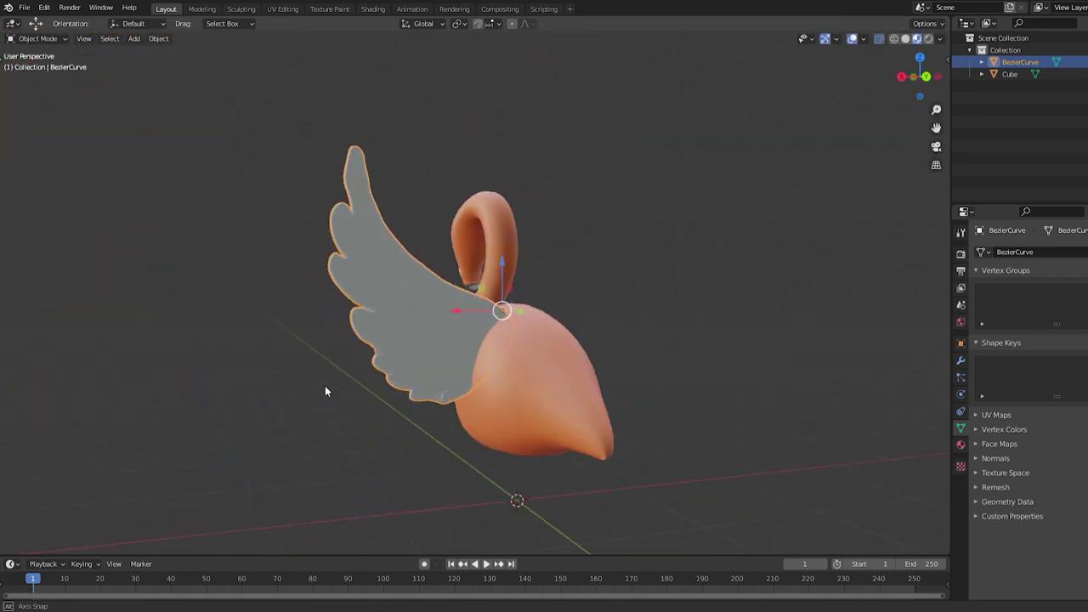
middle_click_drag(325, 385, 421, 399)
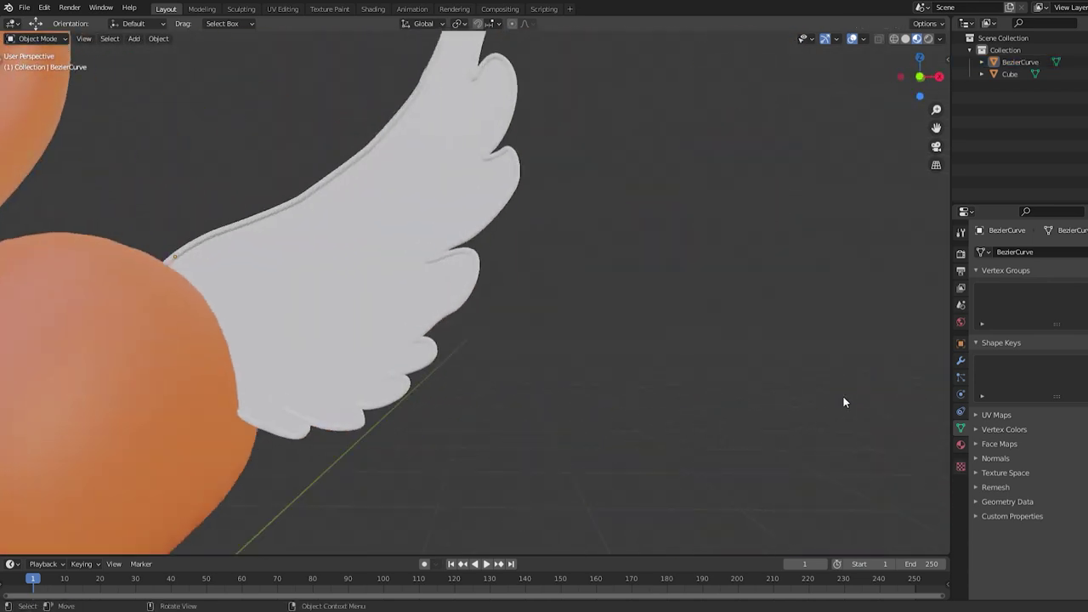
- Duplicate the finished wing and rotate the copy into place on the flamingo's opposite side
left_click(365, 267)
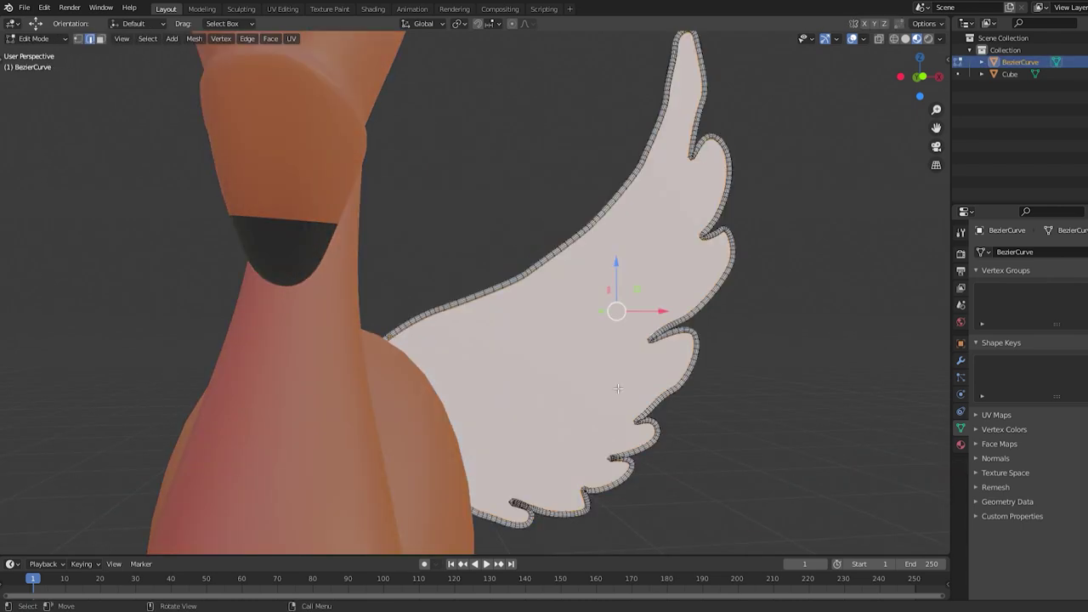
scroll(618, 388, "up", 4)
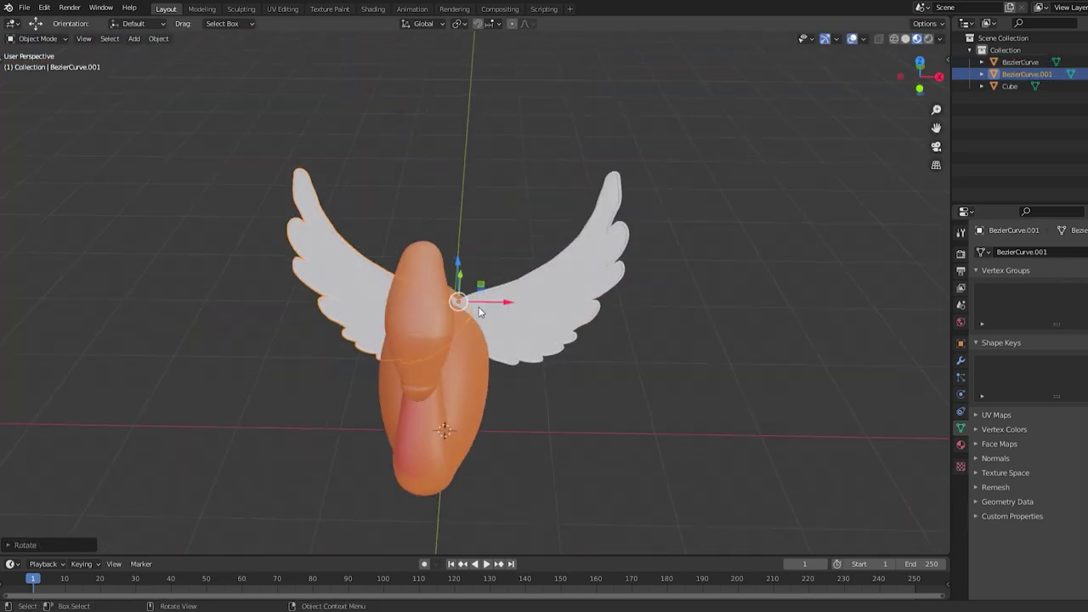
left_click(448, 328)
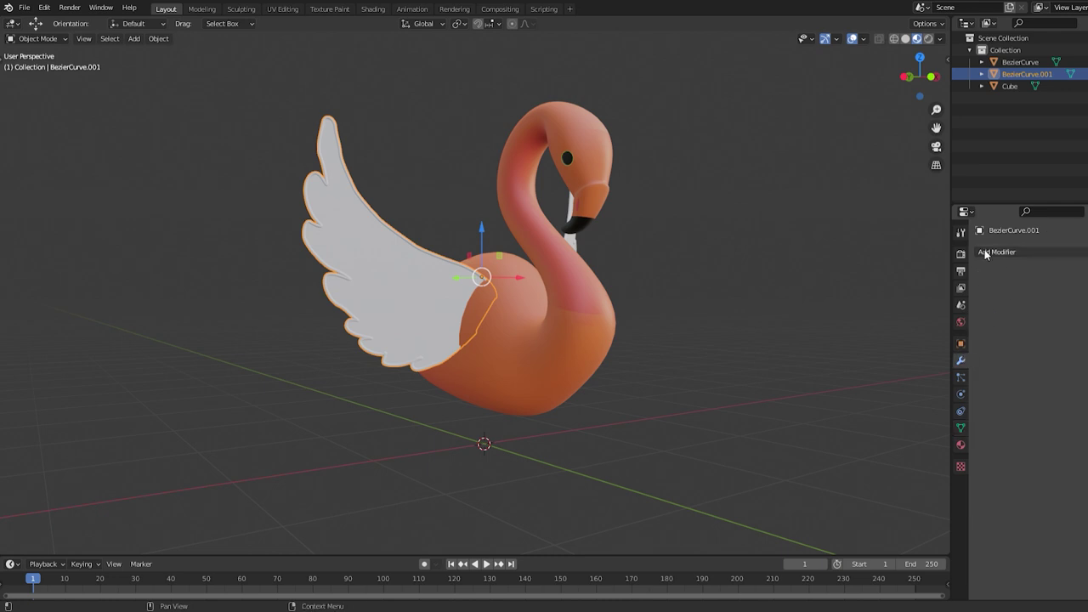
left_click(985, 252)
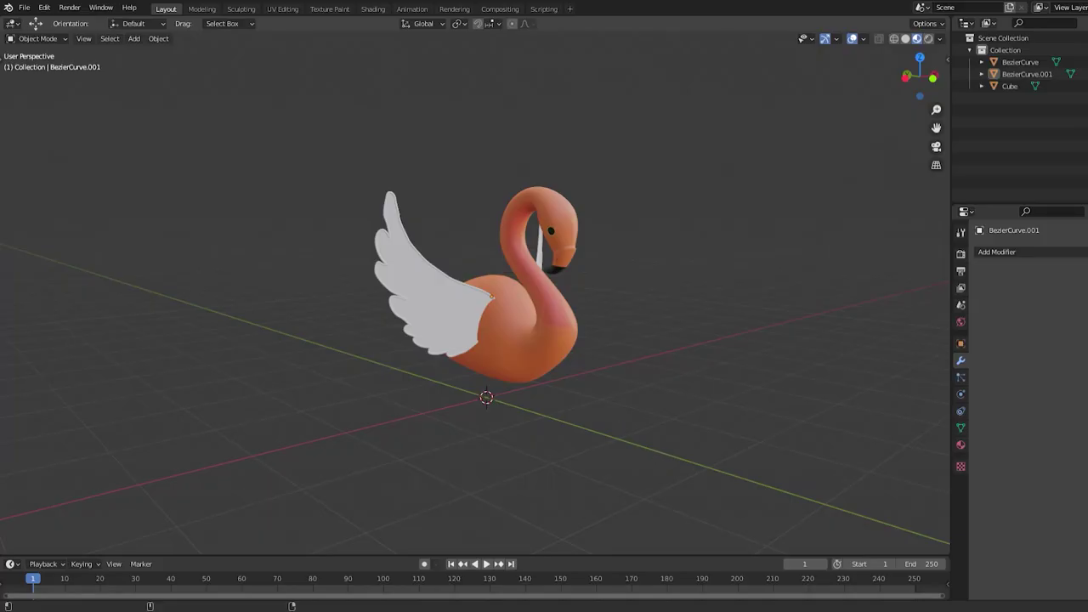
left_click(24, 7)
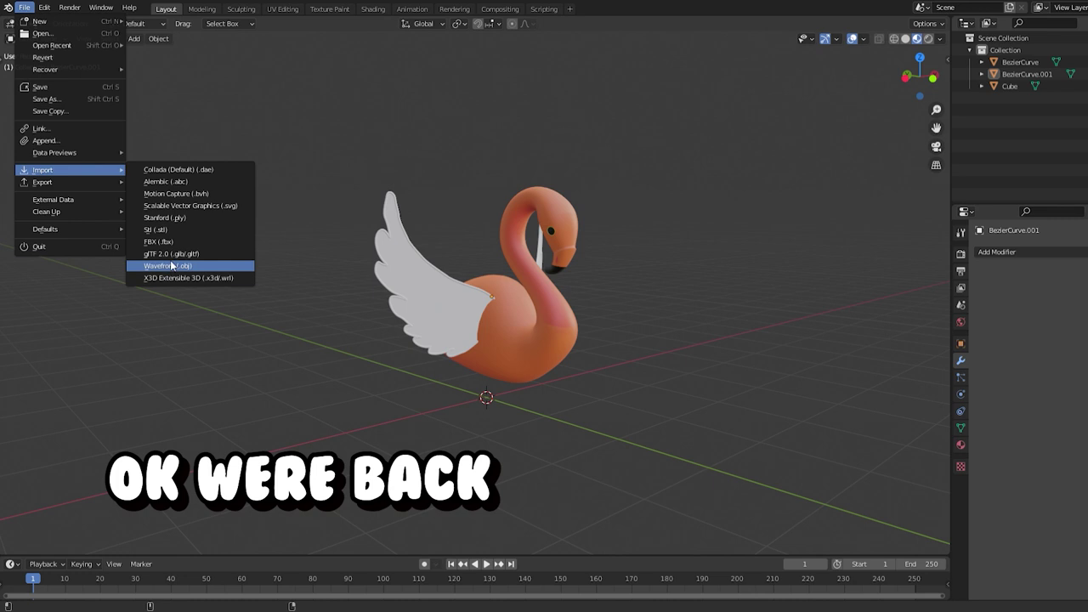
left_click(171, 266)
- Join the two wings and the flamingo body into one object that uses the Sign.png palette material
middle_click_drag(422, 301, 570, 292)
scroll(523, 325, "up", 5)
left_click(570, 296, "shift")
right_click(569, 296)
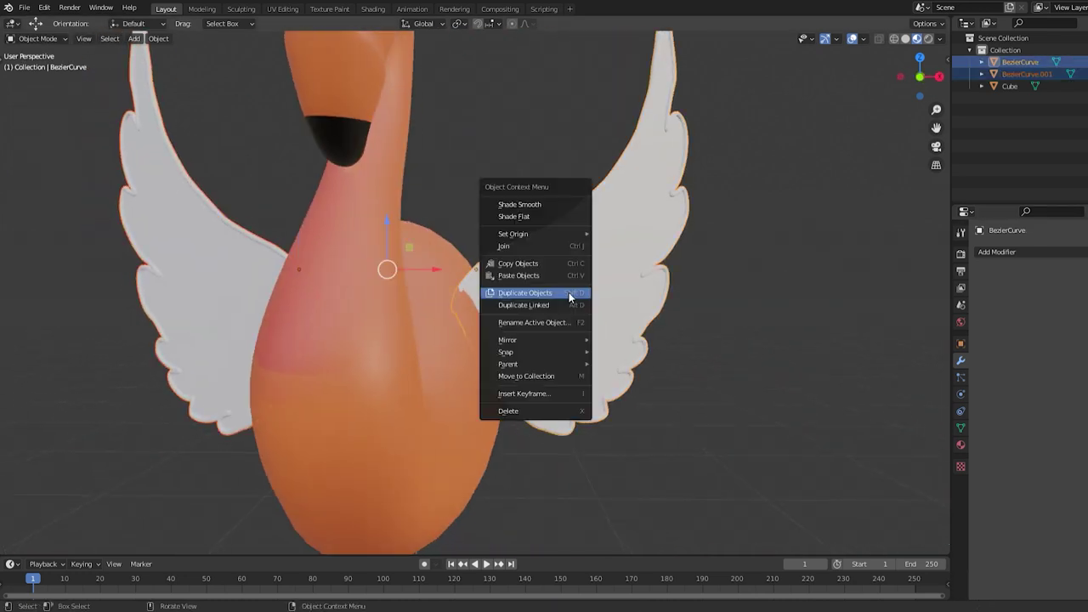
left_click(529, 244)
scroll(530, 255, "down", 5)
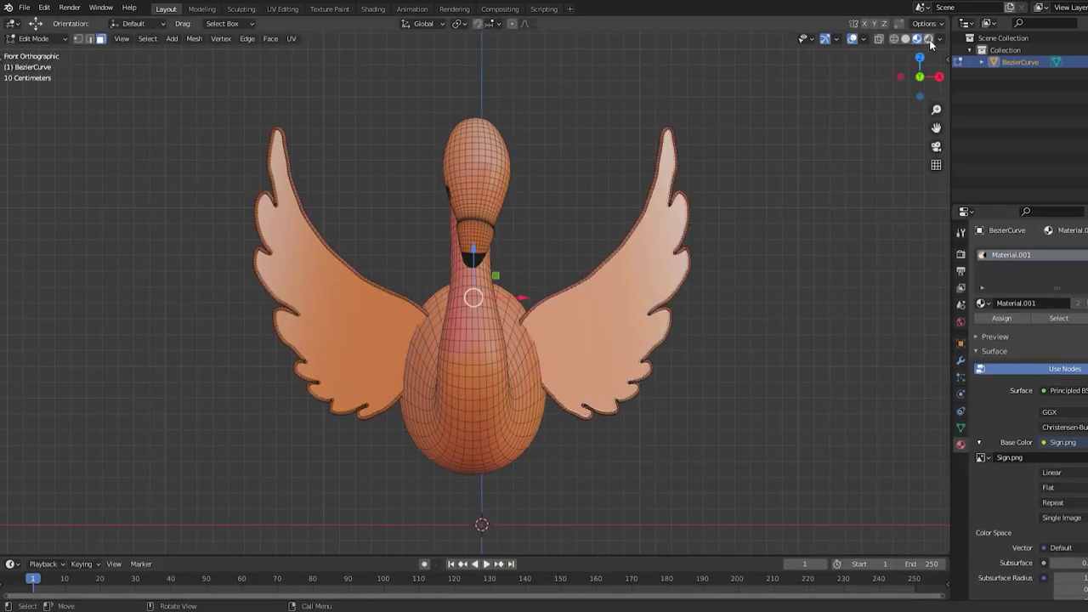
- Select the right-wing half of the flamingo mesh, including hidden faces, in front-view wireframe with see-through display
left_click(894, 39)
left_click_drag(479, 66, 777, 530)
scroll(490, 243, "up", 6)
scroll(490, 243, "down", 6)
key("u")
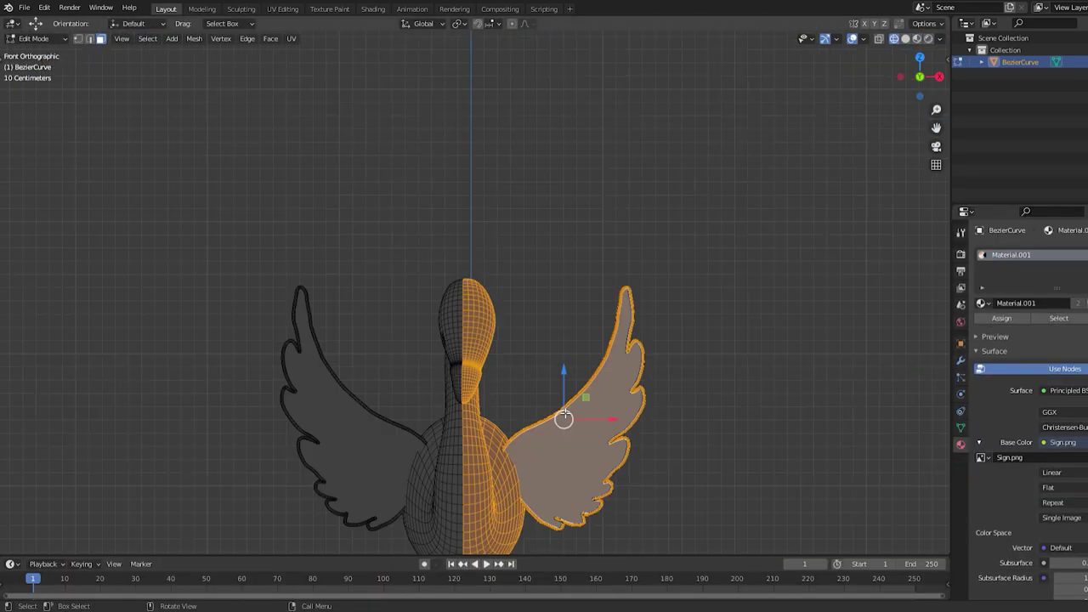
left_click(486, 258)
scroll(479, 114, "up", 1)
key("ctrl+KP_1")
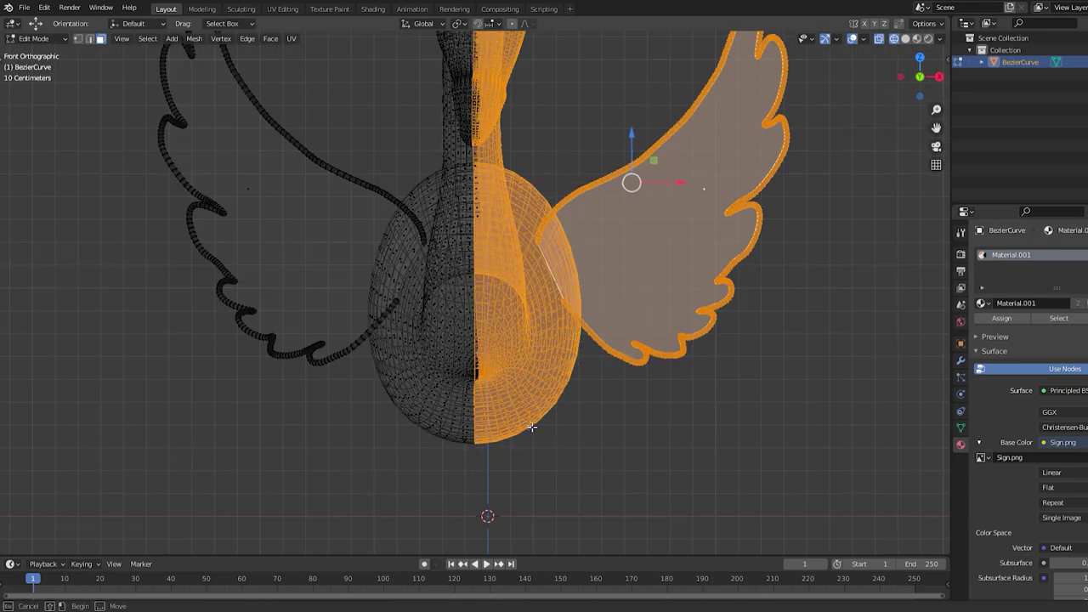
scroll(480, 224, "up", 4)
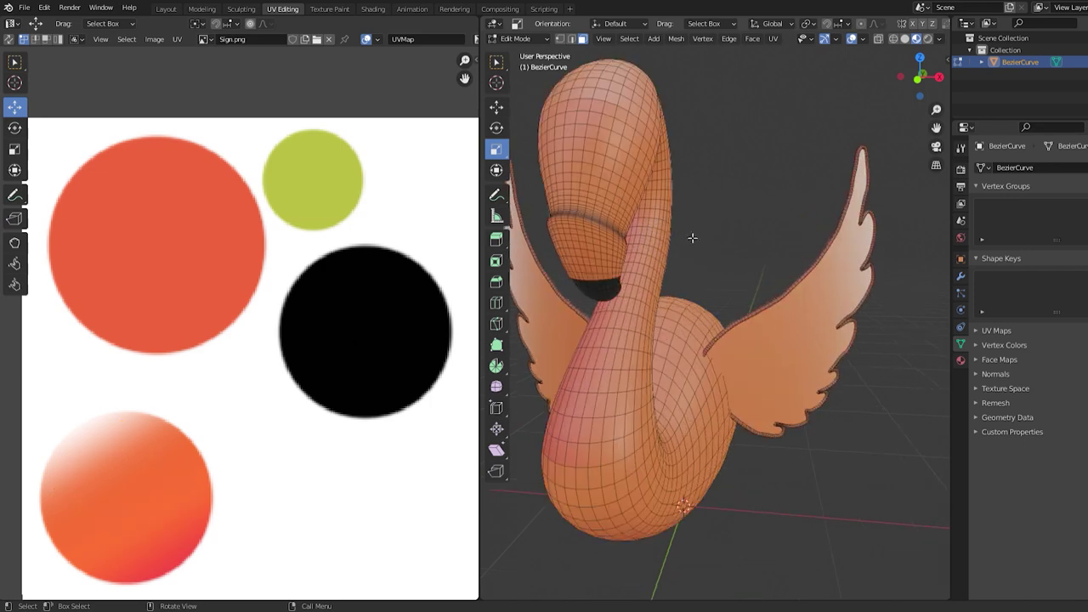
- Select the lengthwise face loops on the flamingo's head beside the eye for UV editing
middle_click_drag(691, 235, 696, 328)
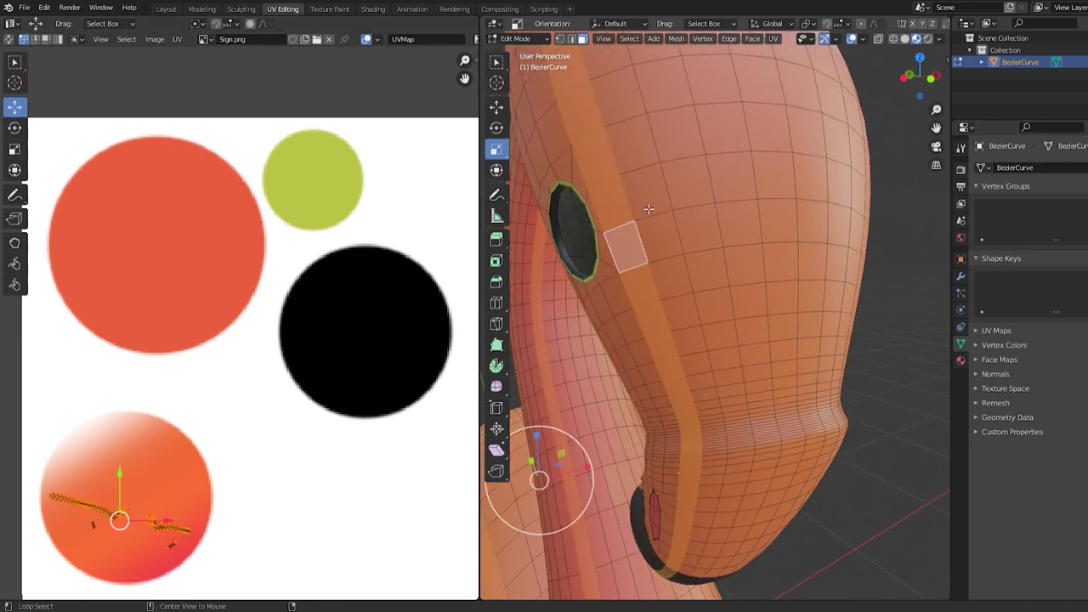
left_click(675, 213, "alt")
left_click(729, 204, "alt")
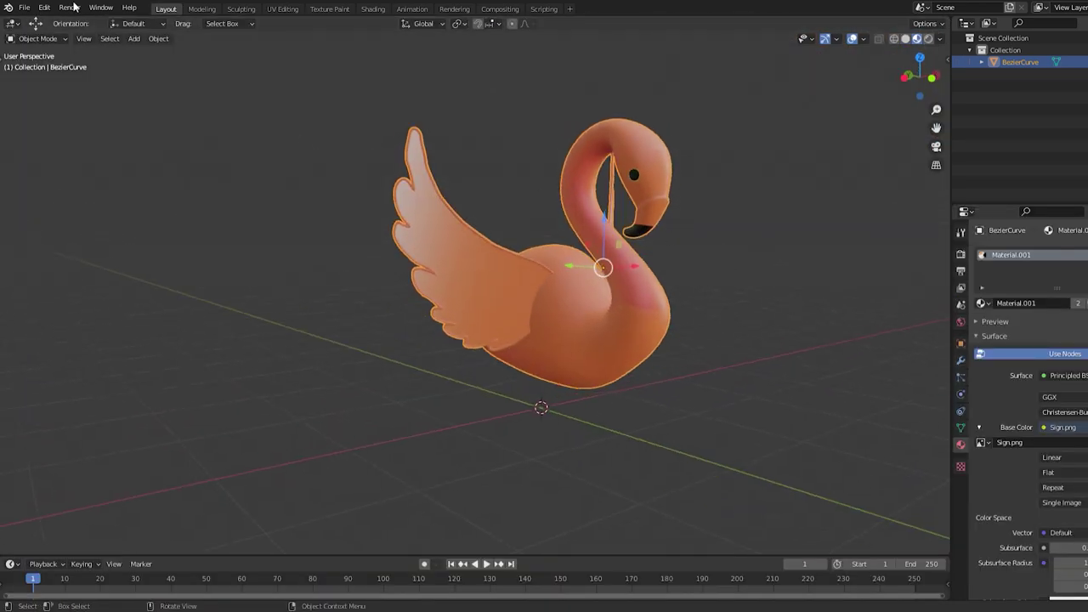
- Export the finished winged flamingo to a 3D model file and view it from another angle
left_click(25, 8)
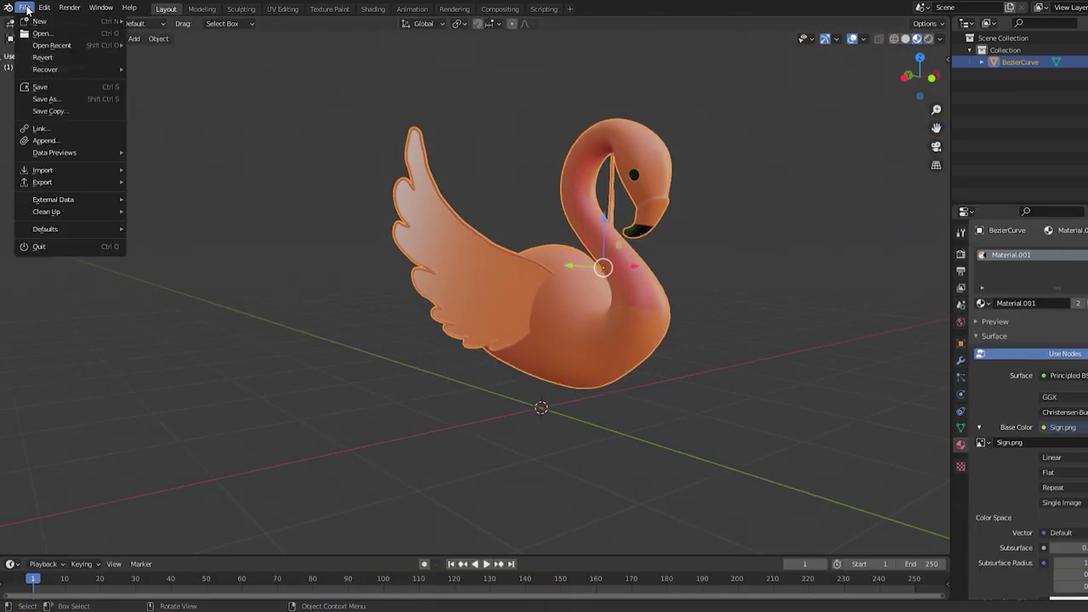
left_click(158, 278)
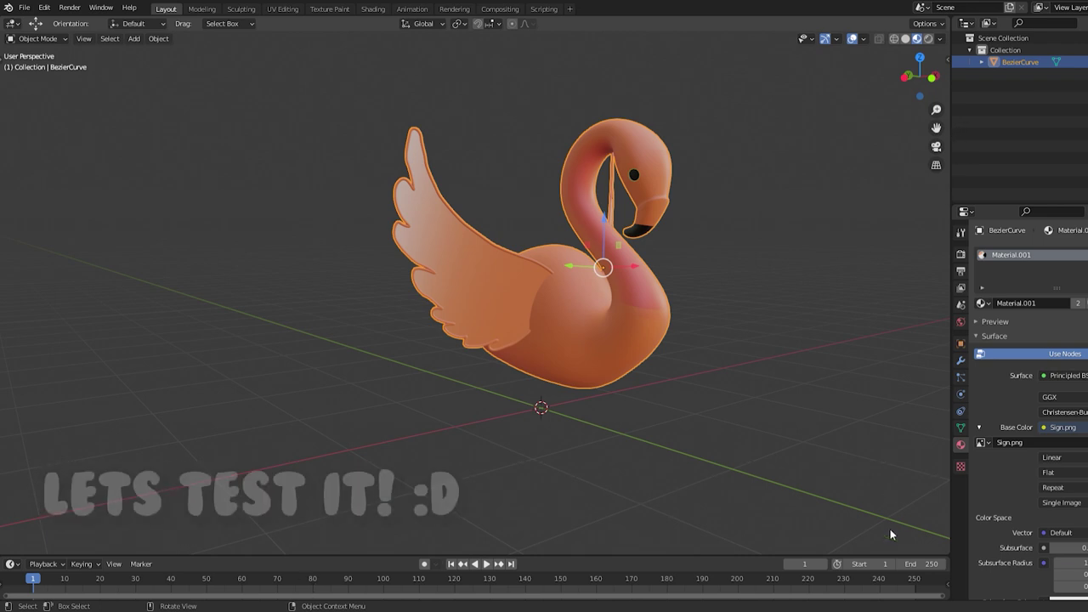
middle_click_drag(689, 376, 544, 409)
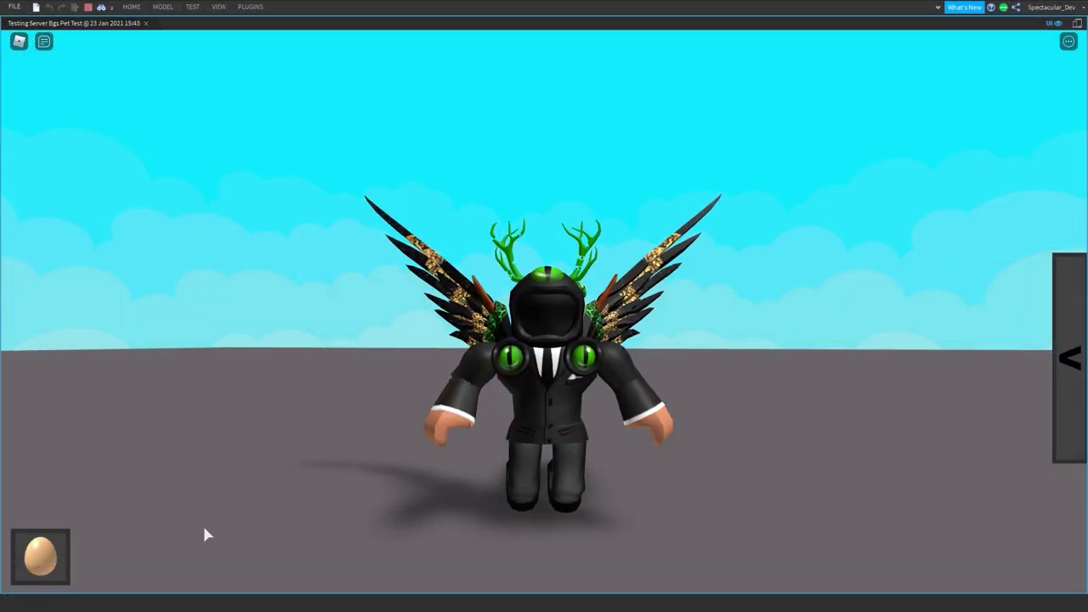
- In the Roblox Studio test session, hatch the Flamingo pet from the egg's pet list and close the list
left_click(38, 557)
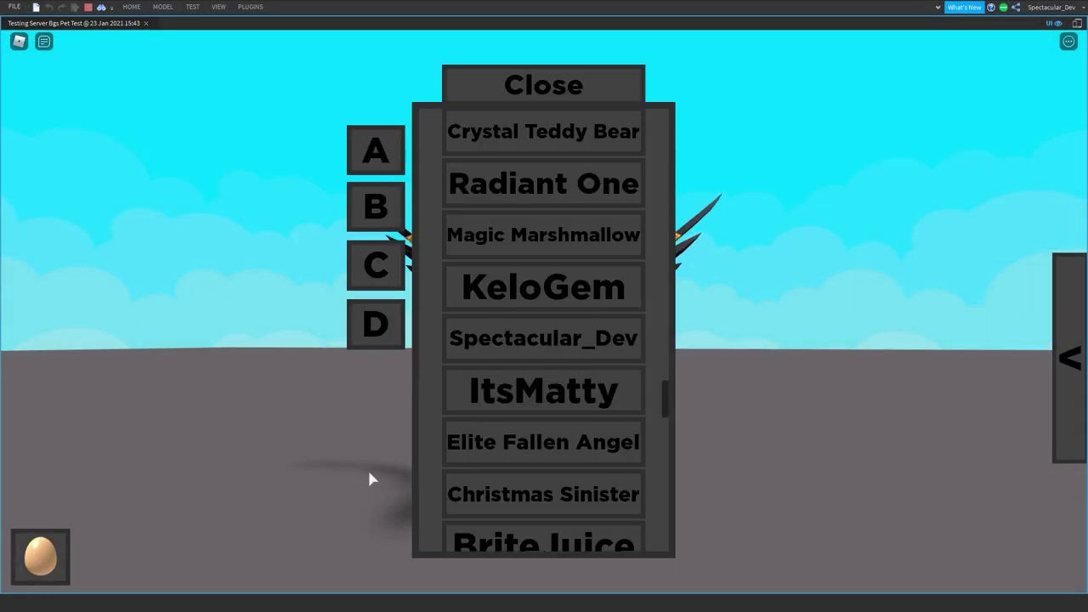
scroll(429, 472, "down", 5)
left_click(453, 450)
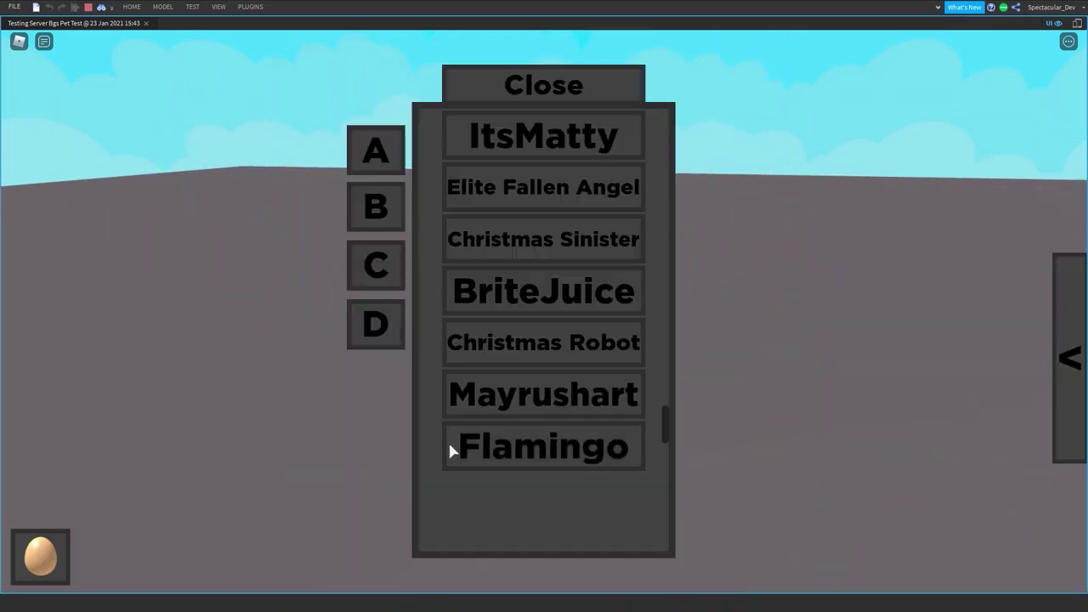
left_click(541, 92)
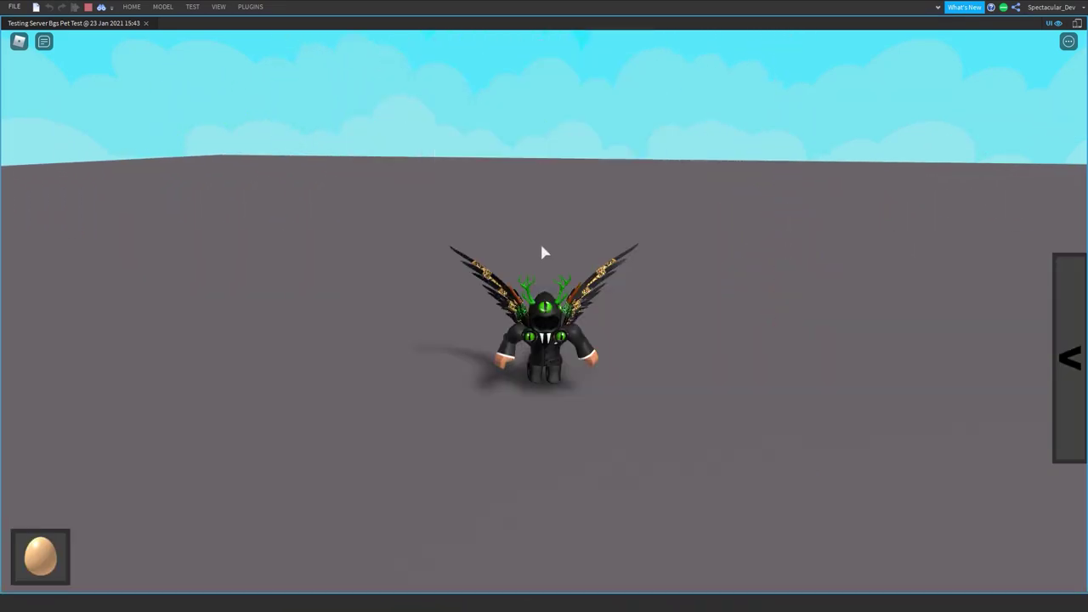
- Open the pet inventory and equip the Flamingo pet from the secret pets
left_click(1059, 344)
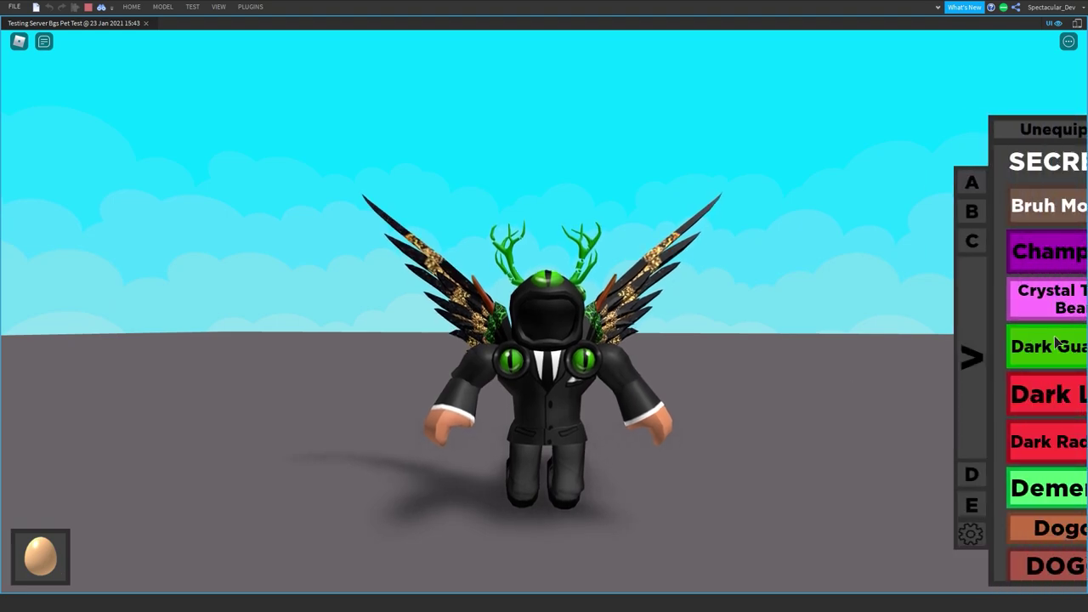
scroll(1044, 353, "down", 15)
scroll(1044, 353, "down", 12)
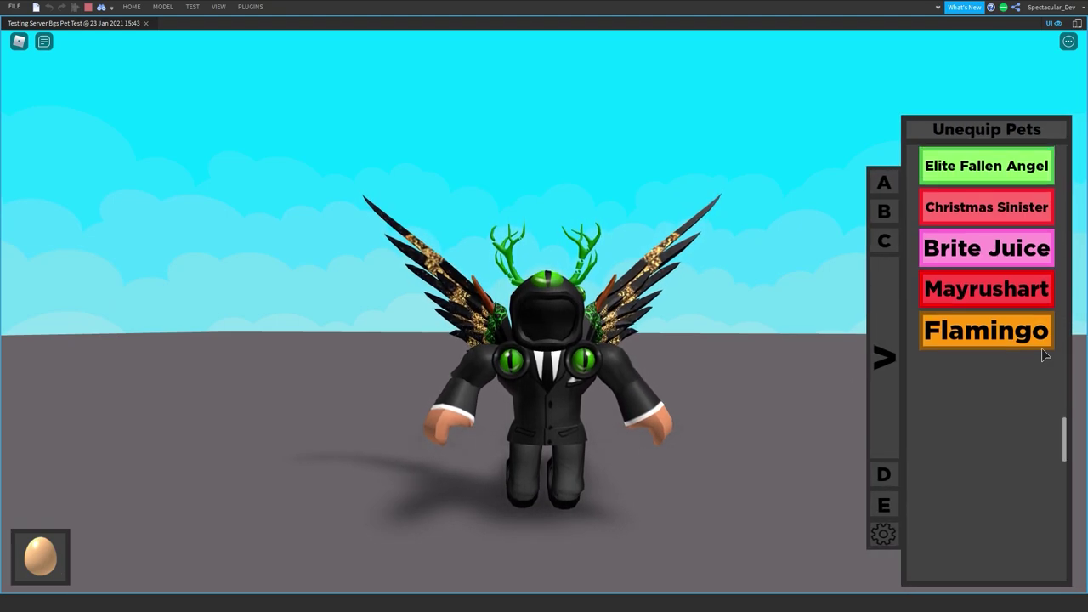
left_click(1006, 308)
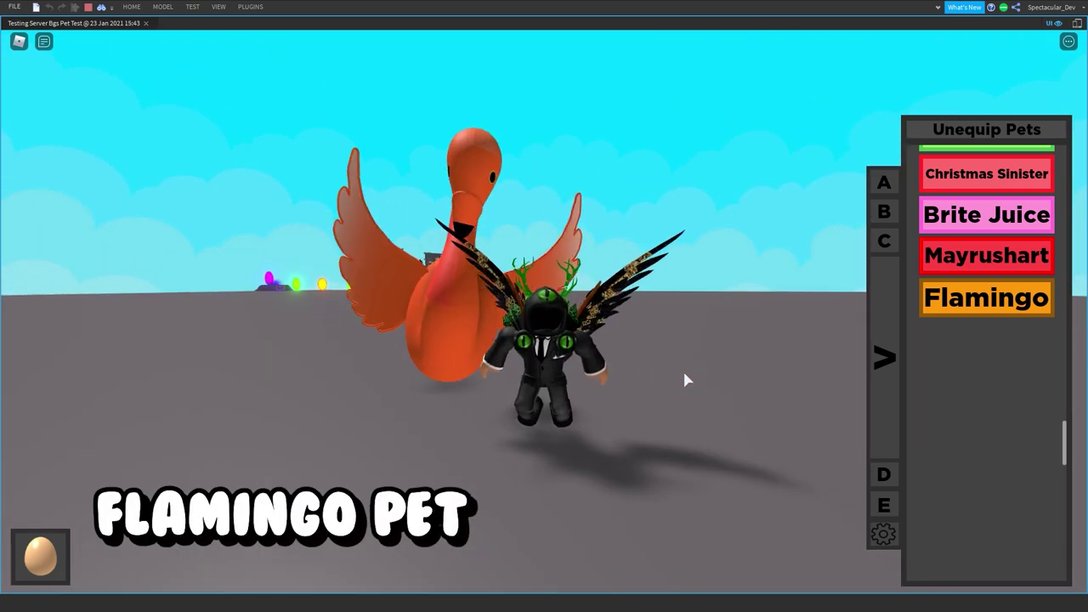
- Equip several more Flamingo pets and inspect the flock around the avatar with the pet inventory closed
left_click(969, 304)
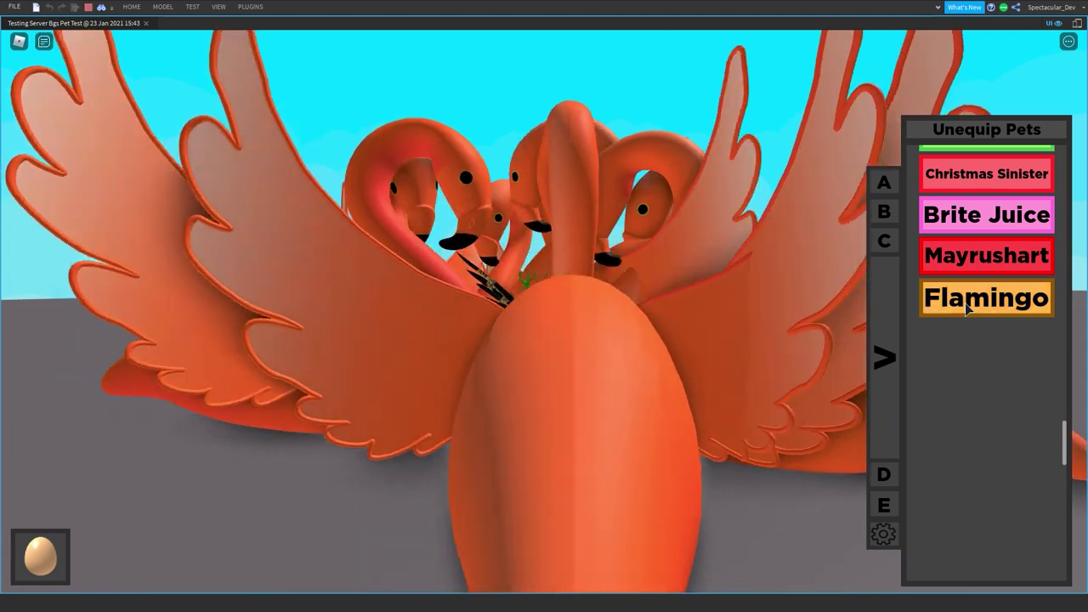
scroll(552, 233, "down", 10)
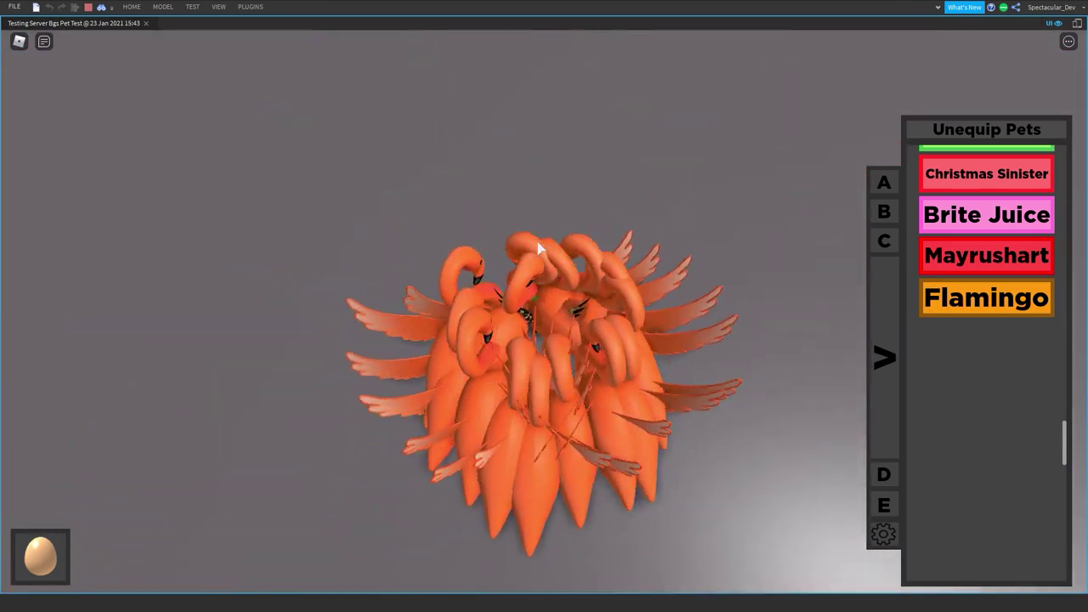
right_click_drag(537, 247, 539, 246)
scroll(539, 245, "up", 8)
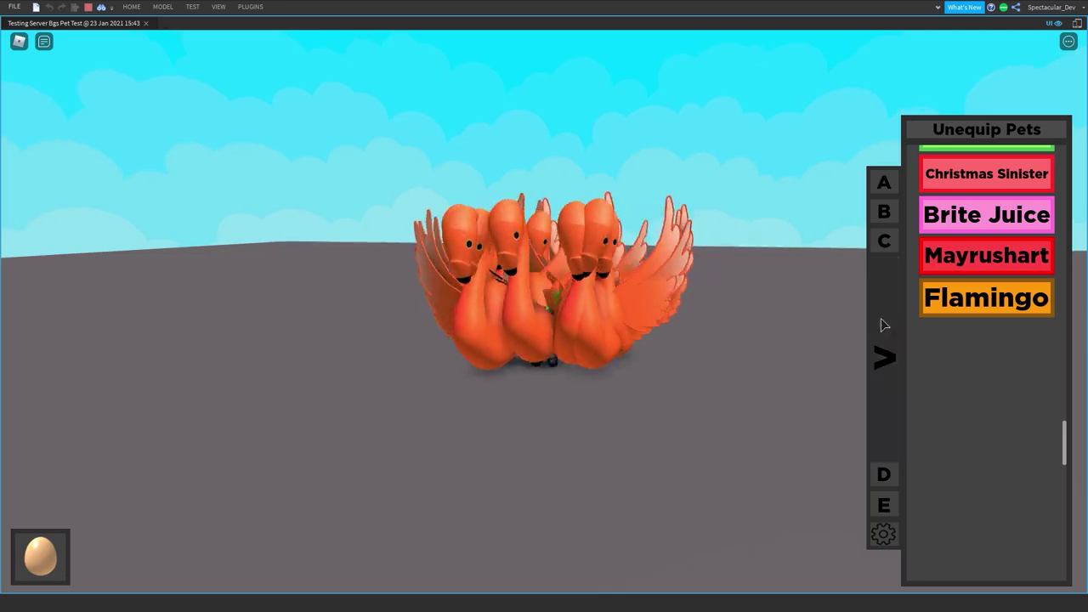
left_click(882, 327)
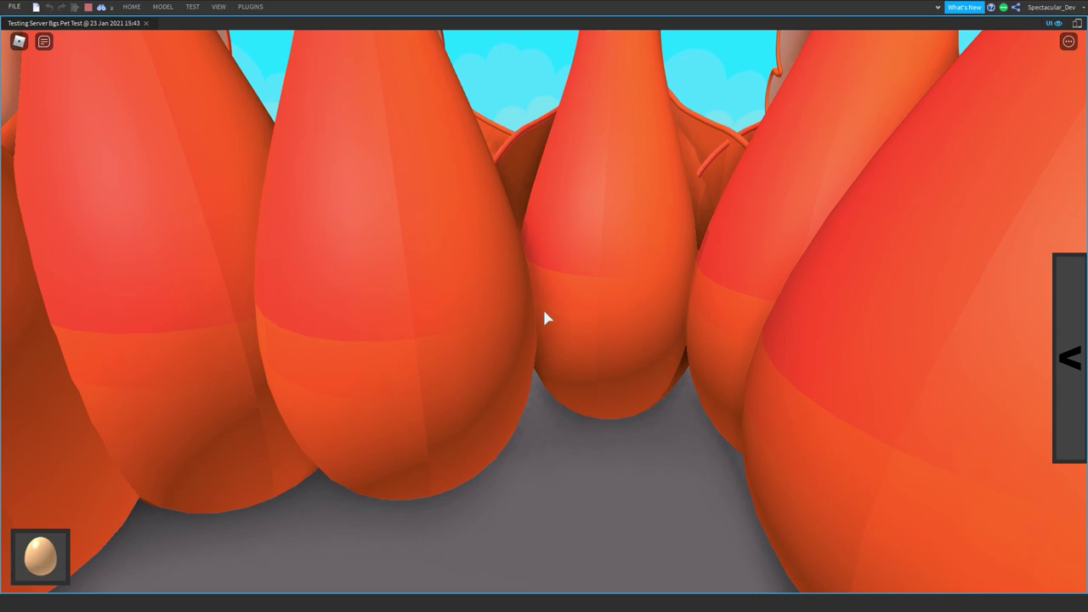
right_click_drag(545, 318, 569, 335)
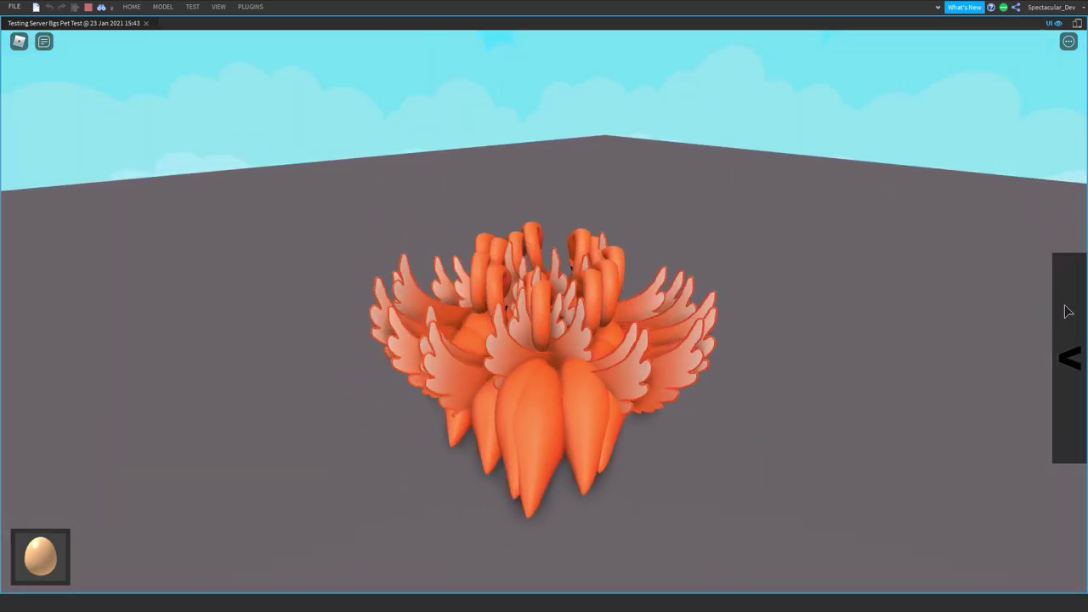
- Equip many more Flamingo pets while checking the equipped-pet count in the inventory's settings, and close the settings
left_click(1066, 308)
left_click(887, 532)
scroll(569, 406, "down", 5)
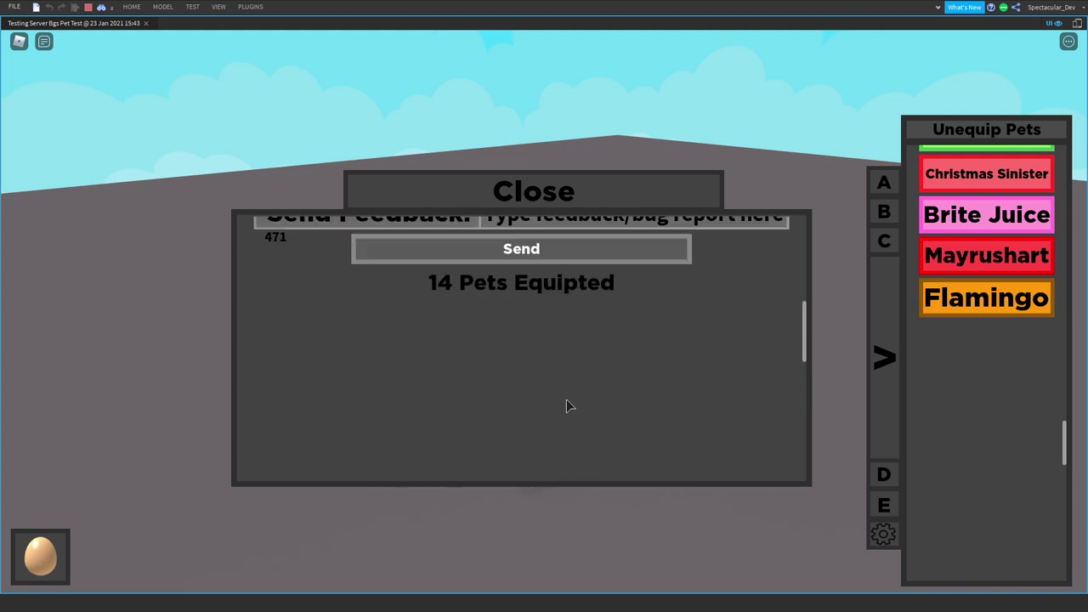
scroll(762, 340, "up", 3)
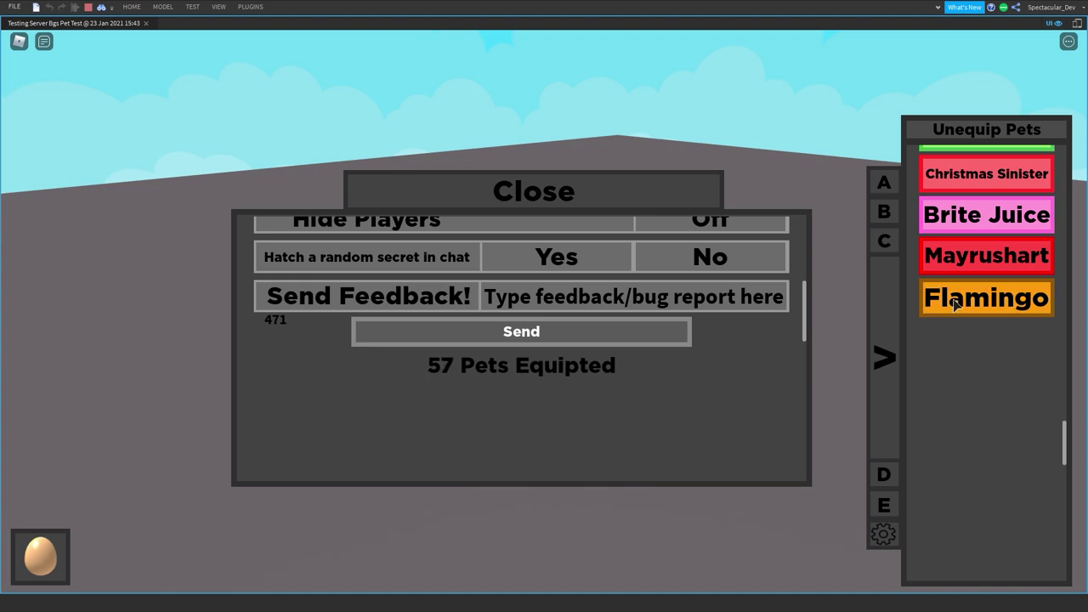
left_click(597, 204)
- Inspect the enlarged flock and equip still more Flamingo pets, rechecking the equipped-pet count in the settings
right_click_drag(490, 365, 584, 360)
scroll(558, 306, "down", 5)
scroll(584, 359, "up", 5)
scroll(585, 360, "down", 5)
left_click(883, 534)
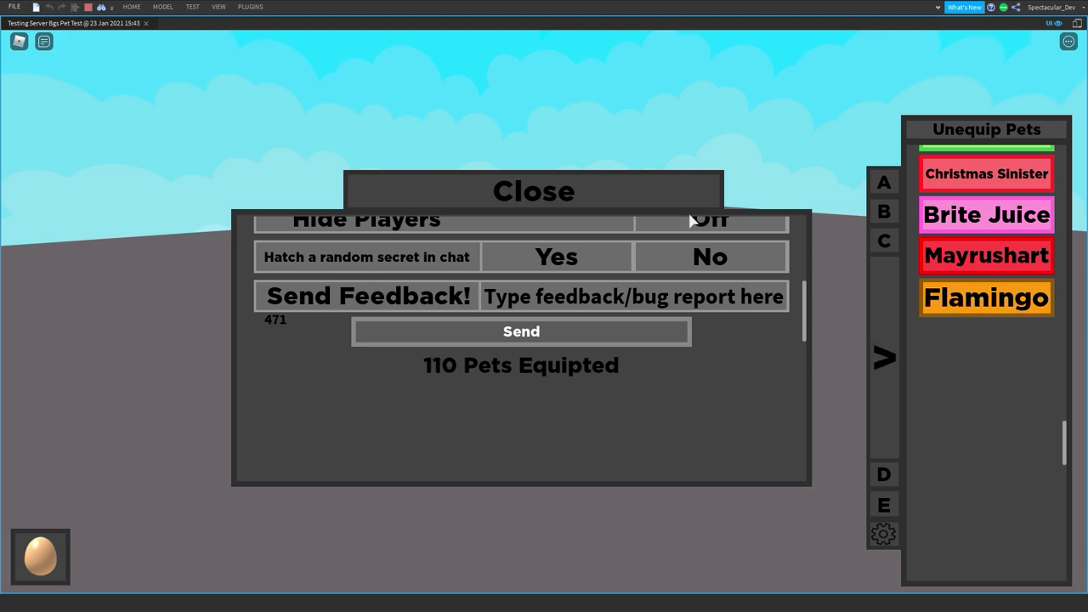
left_click(661, 206)
- Examine the dense ring of Flamingo pets around the avatar from close up and from a distance
scroll(592, 318, "up", 5)
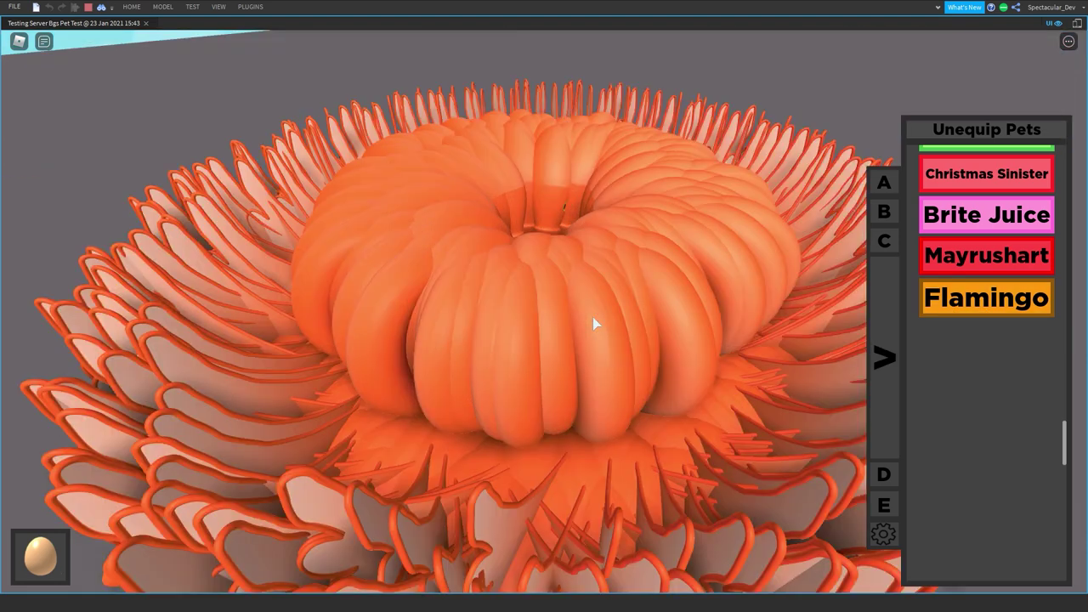
scroll(593, 317, "up", 5)
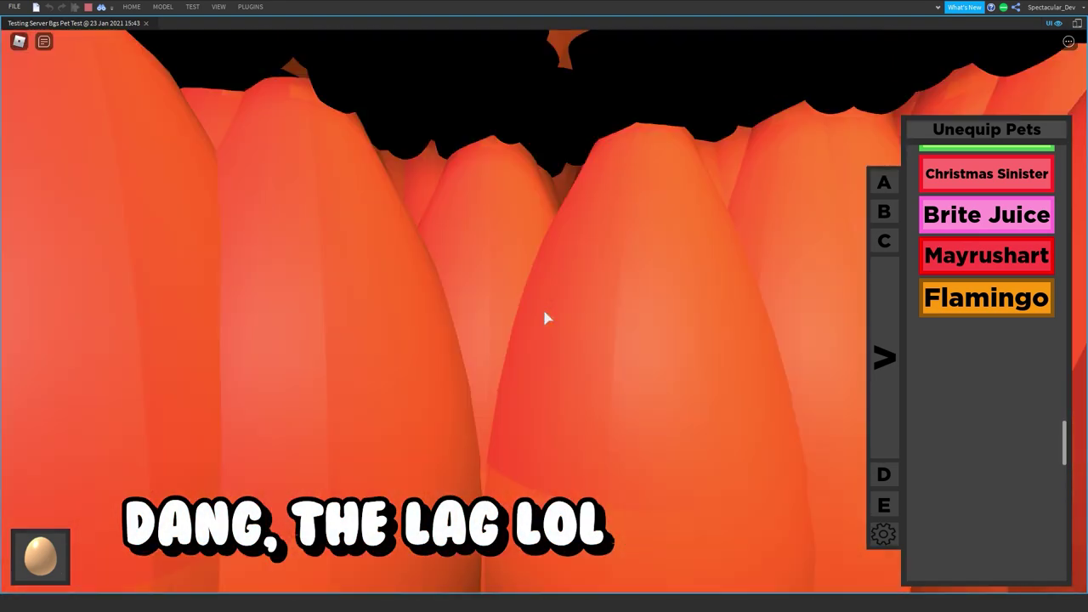
scroll(547, 318, "down", 10)
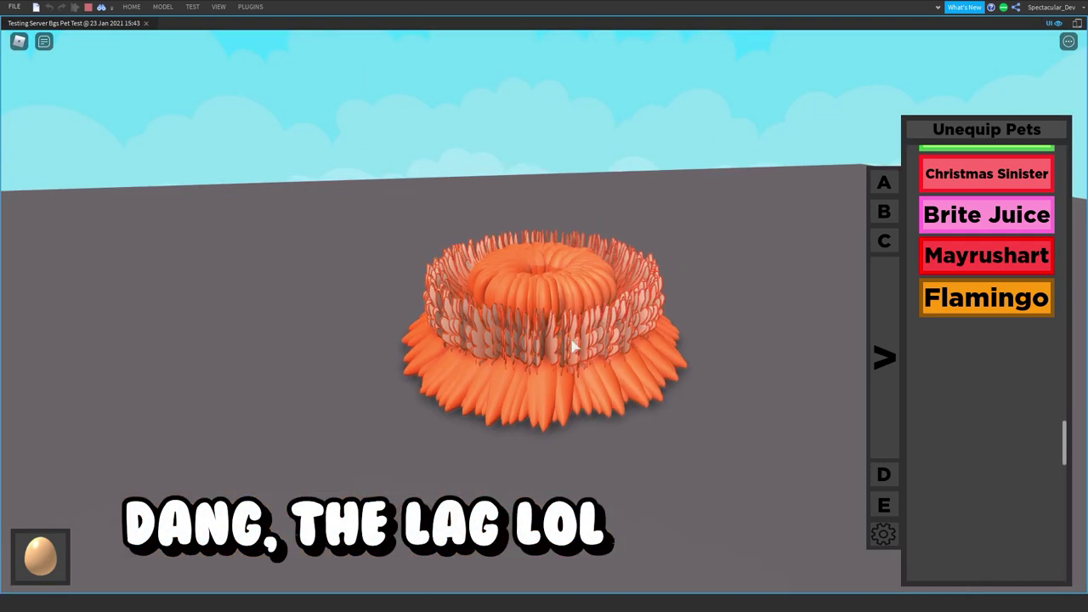